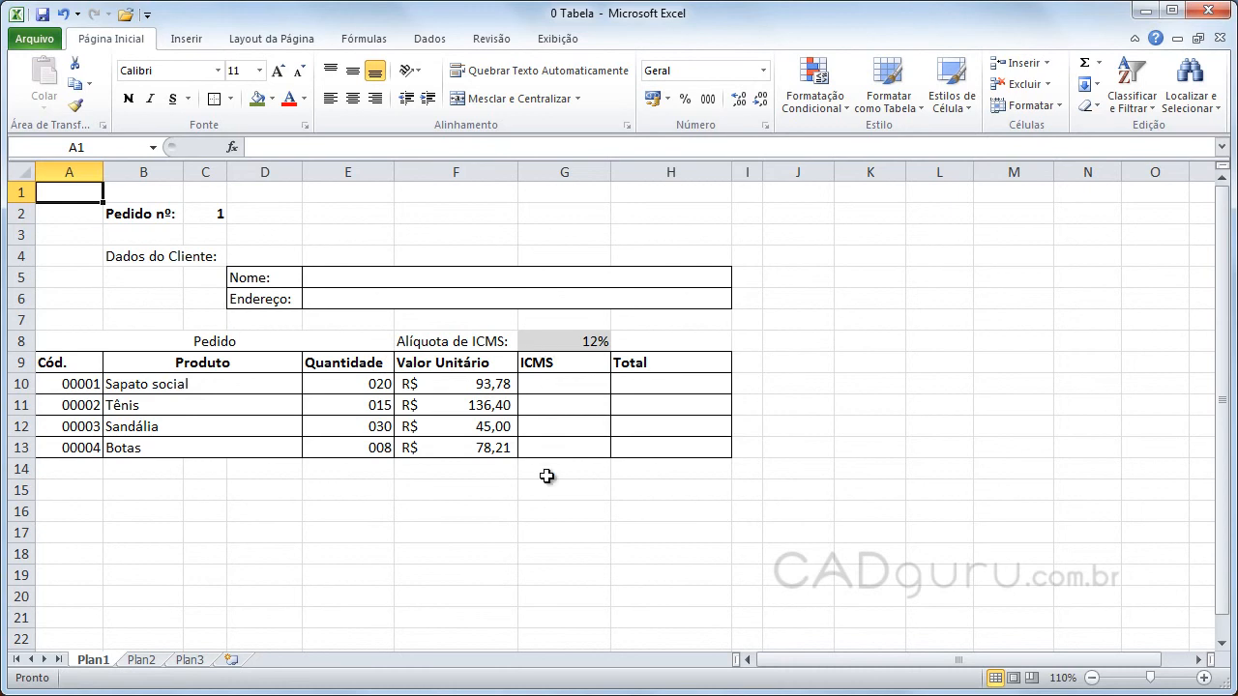
# Enter the formula =F10*G8 in the ICMS cell of the Sapato social row.
pyautogui.click(558, 384)
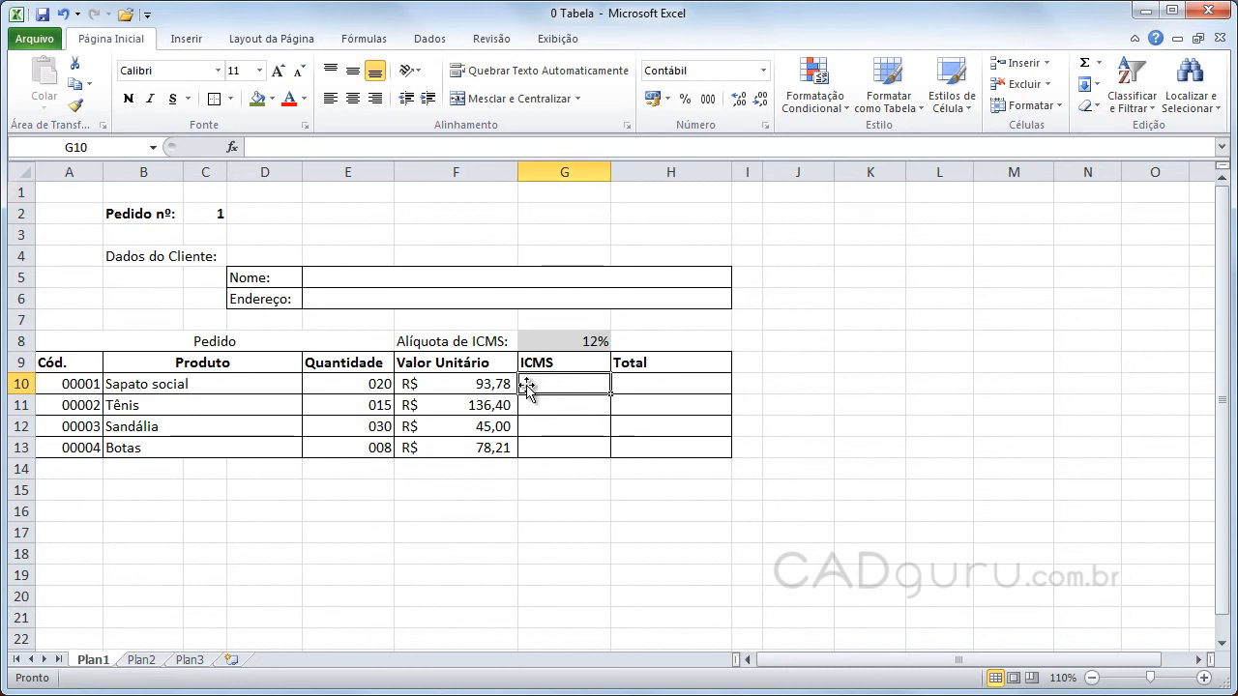
pyautogui.write('=')
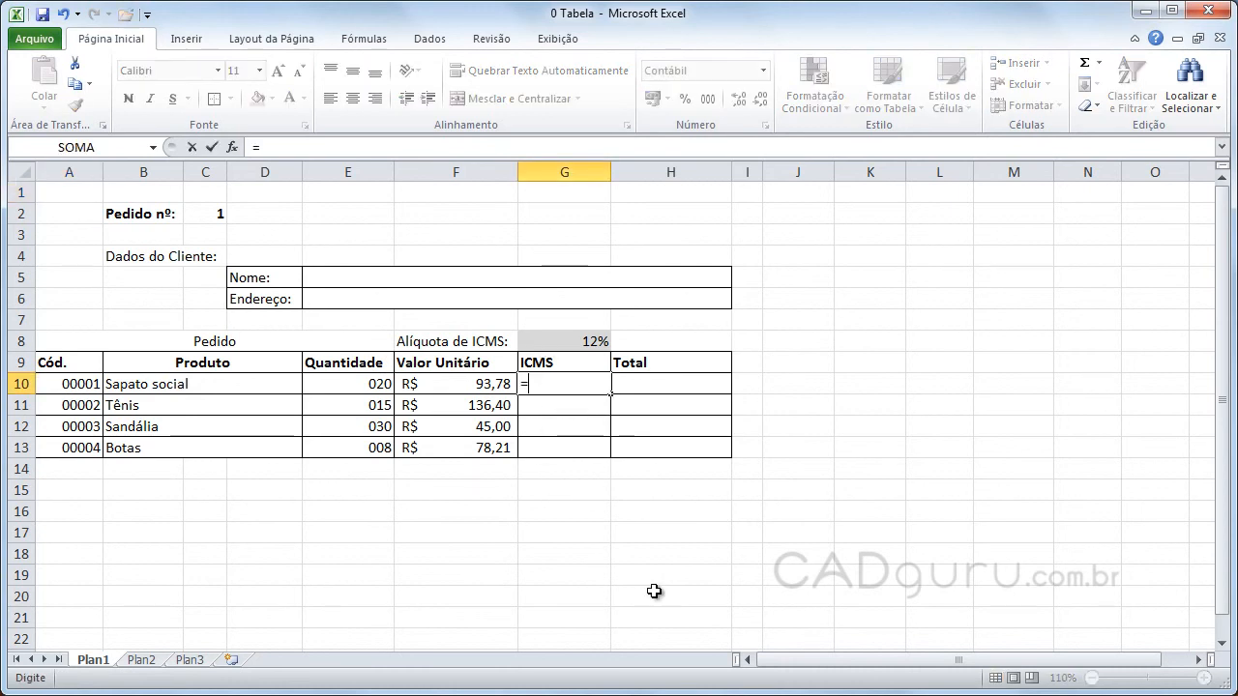
pyautogui.click(467, 386)
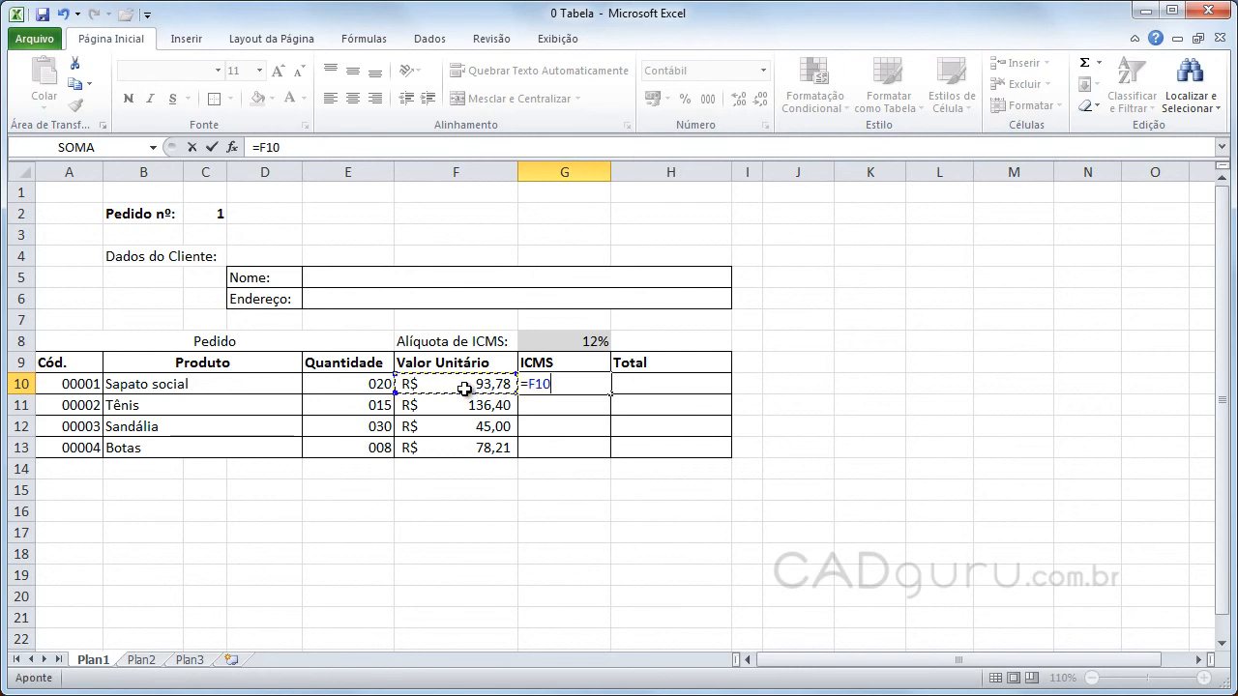
pyautogui.write('*')
pyautogui.click(549, 341)
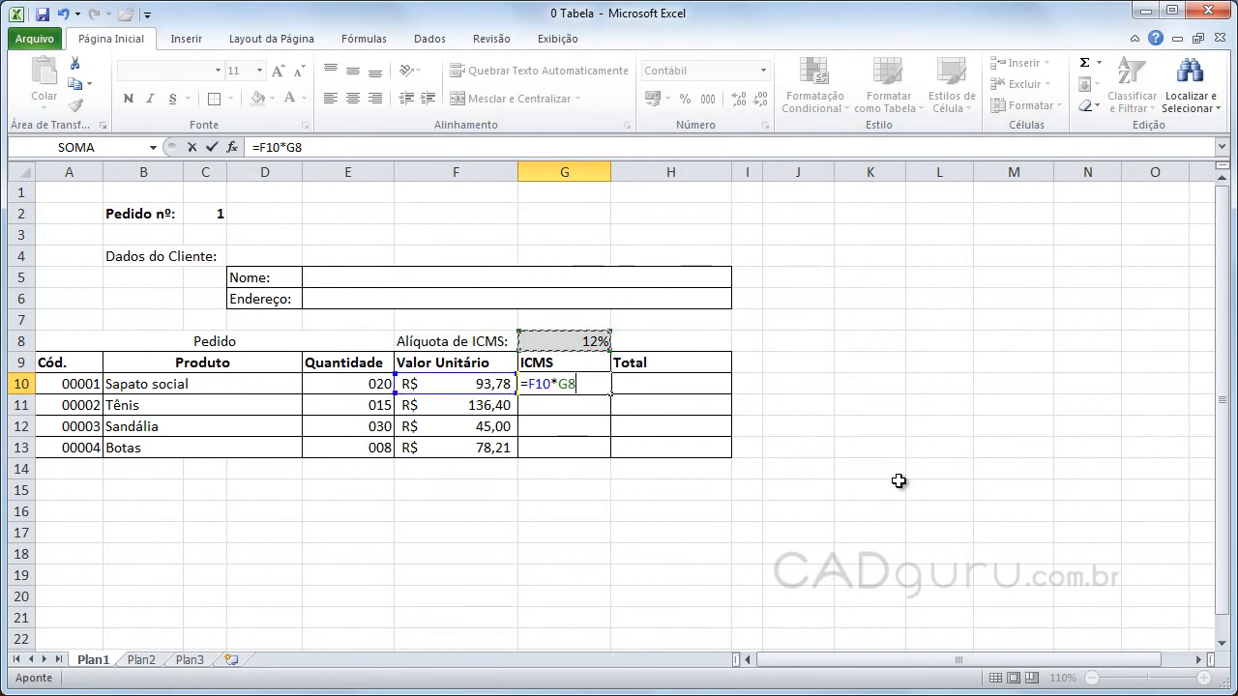
pyautogui.press('Return')
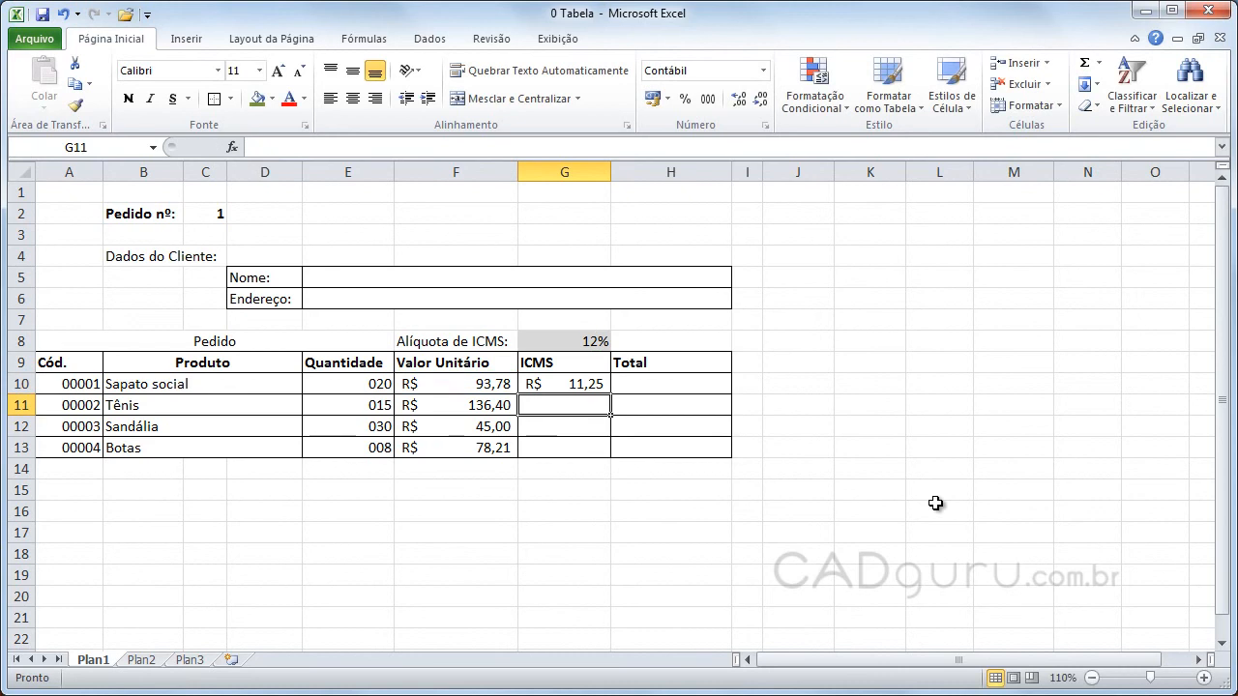
# Fill the ICMS formula from G10 down through the Botas row.
pyautogui.click(583, 383)
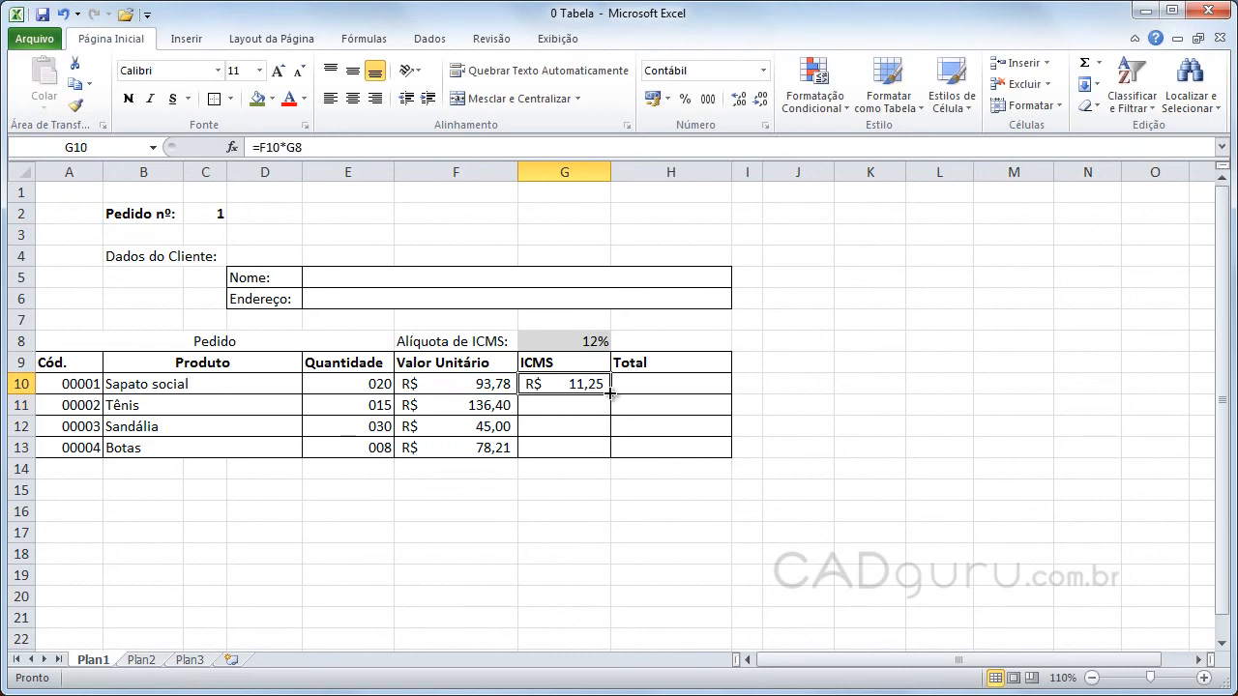
pyautogui.moveTo(610, 394); pyautogui.dragTo(605, 460)
pyautogui.click(712, 505)
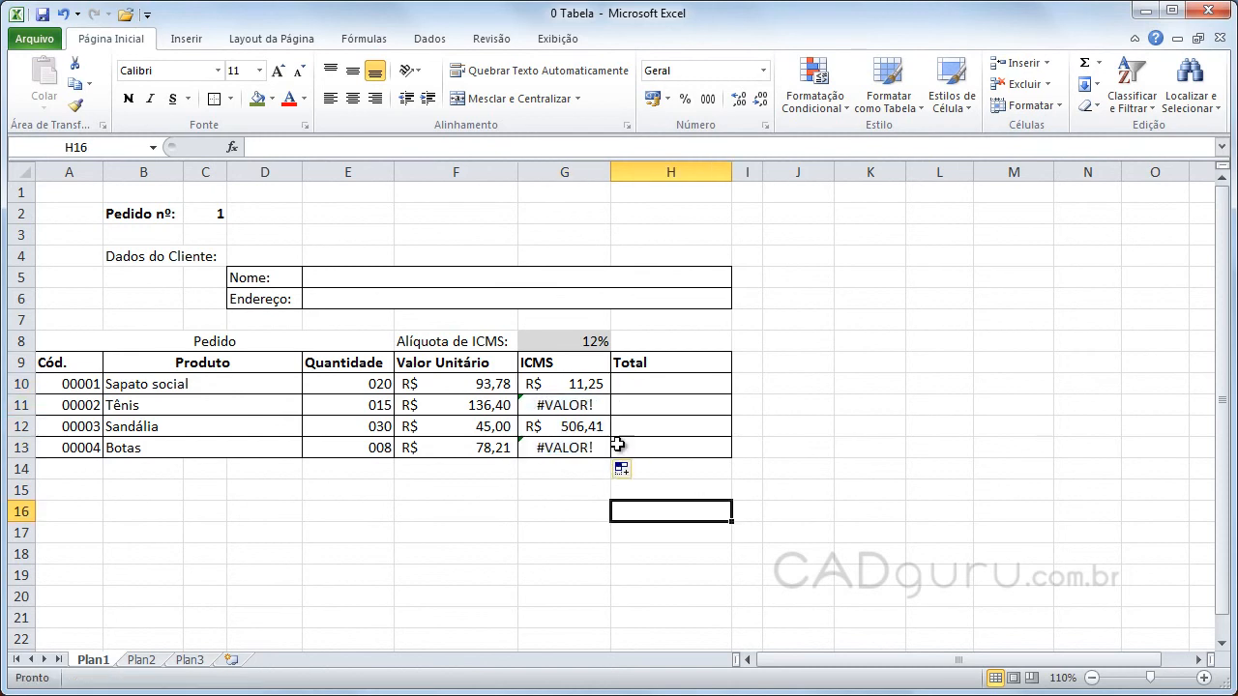
# Inspect the ICMS formulas in G10 through G13 to see which cells each one references.
pyautogui.click(568, 384)
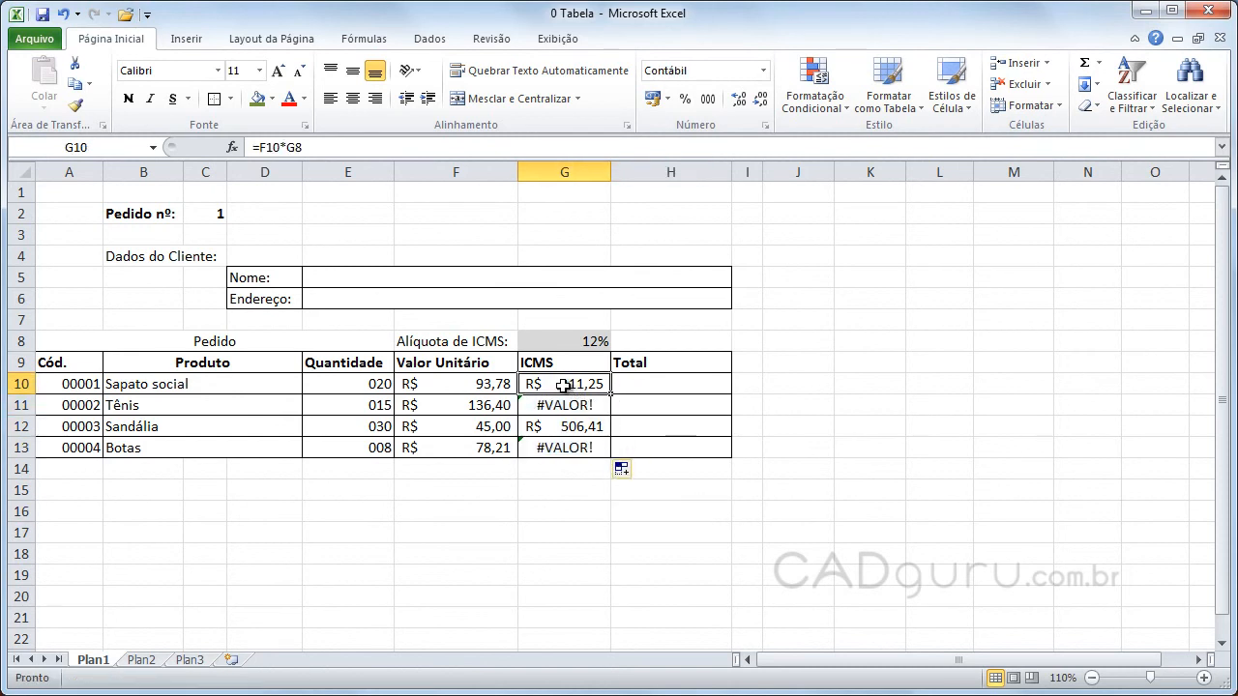
pyautogui.doubleClick(564, 386)
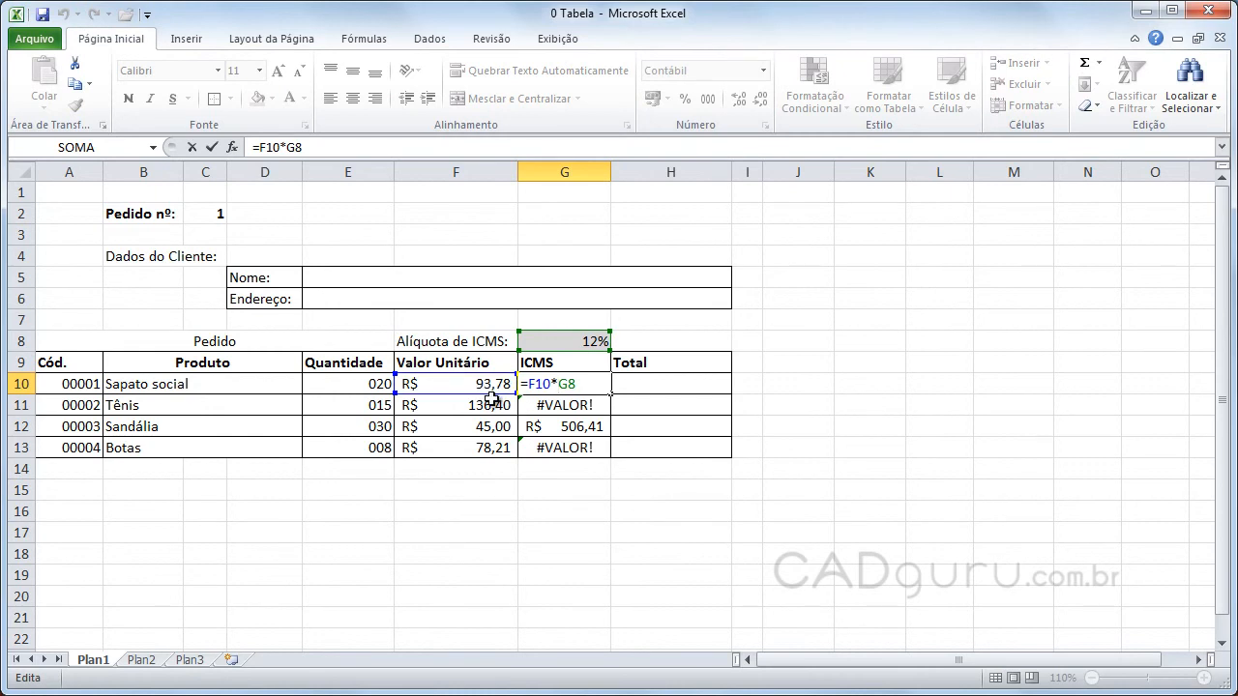
pyautogui.press('Return')
pyautogui.doubleClick(554, 406)
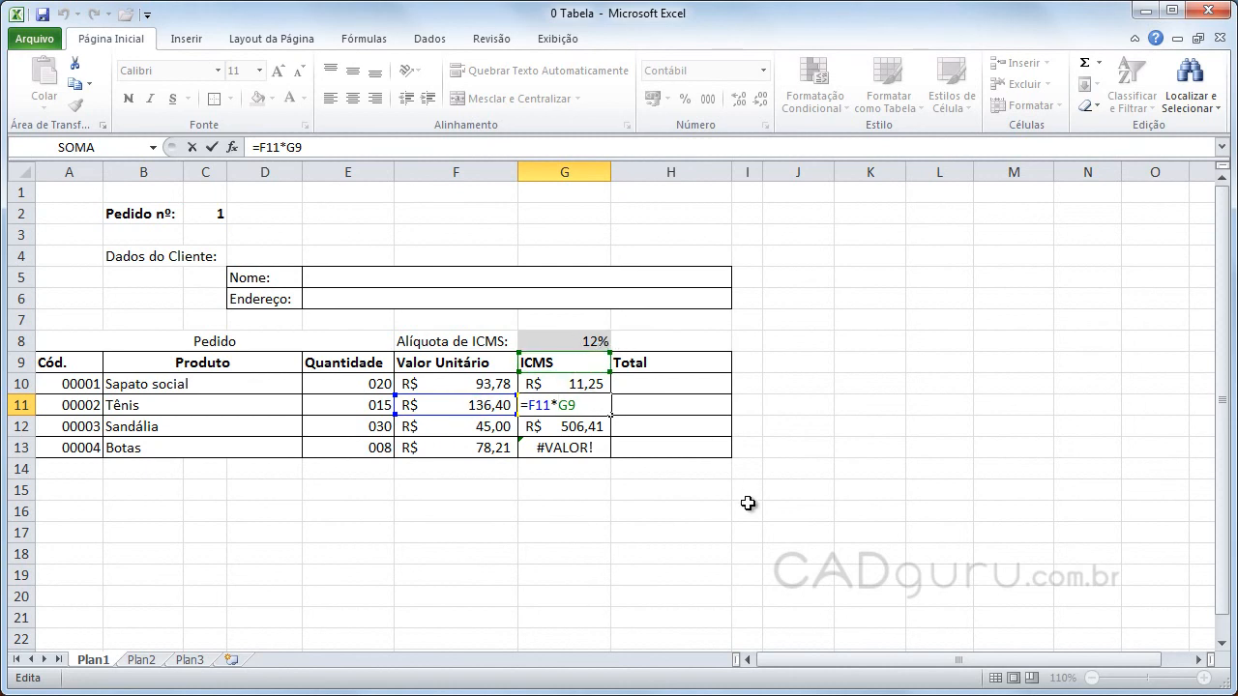
pyautogui.press('Return')
pyautogui.doubleClick(572, 425)
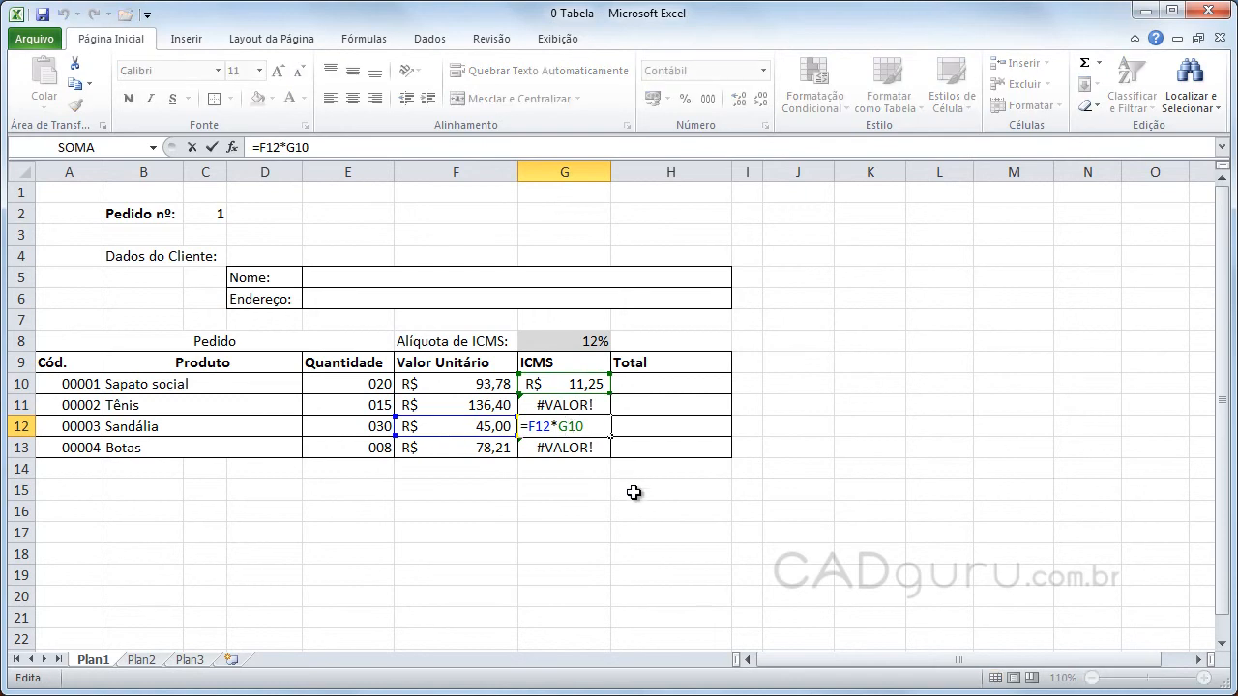
pyautogui.press('Return')
pyautogui.doubleClick(566, 449)
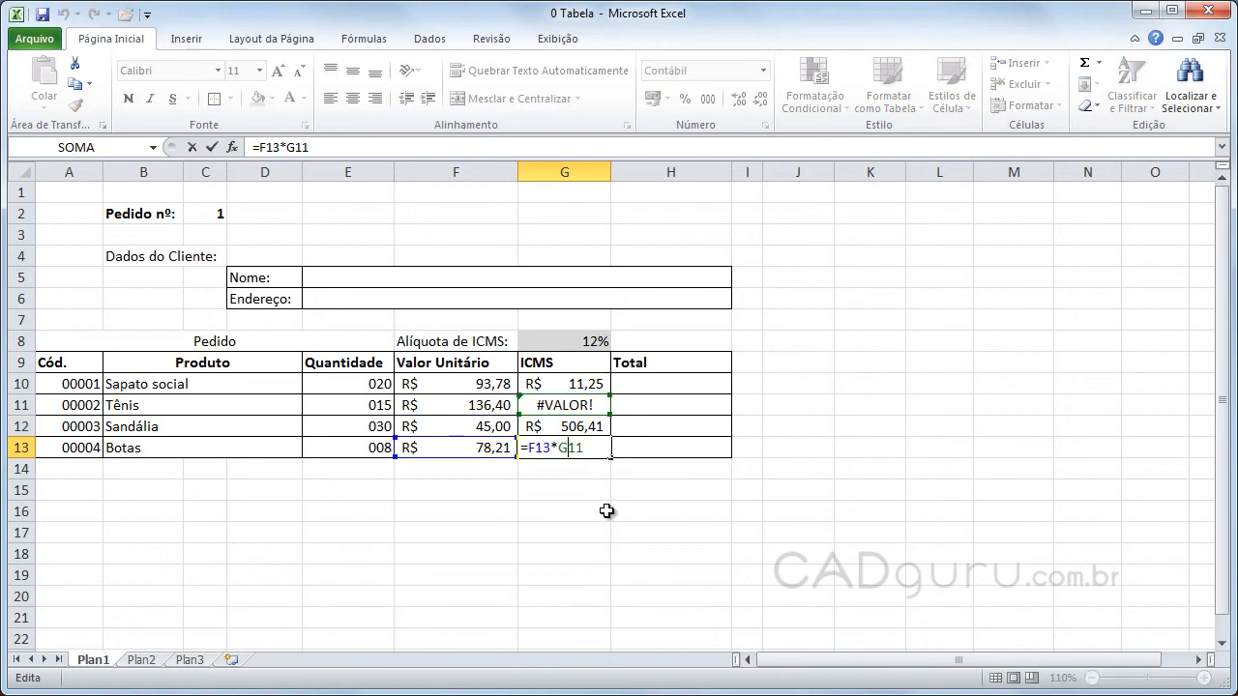
pyautogui.press('Return')
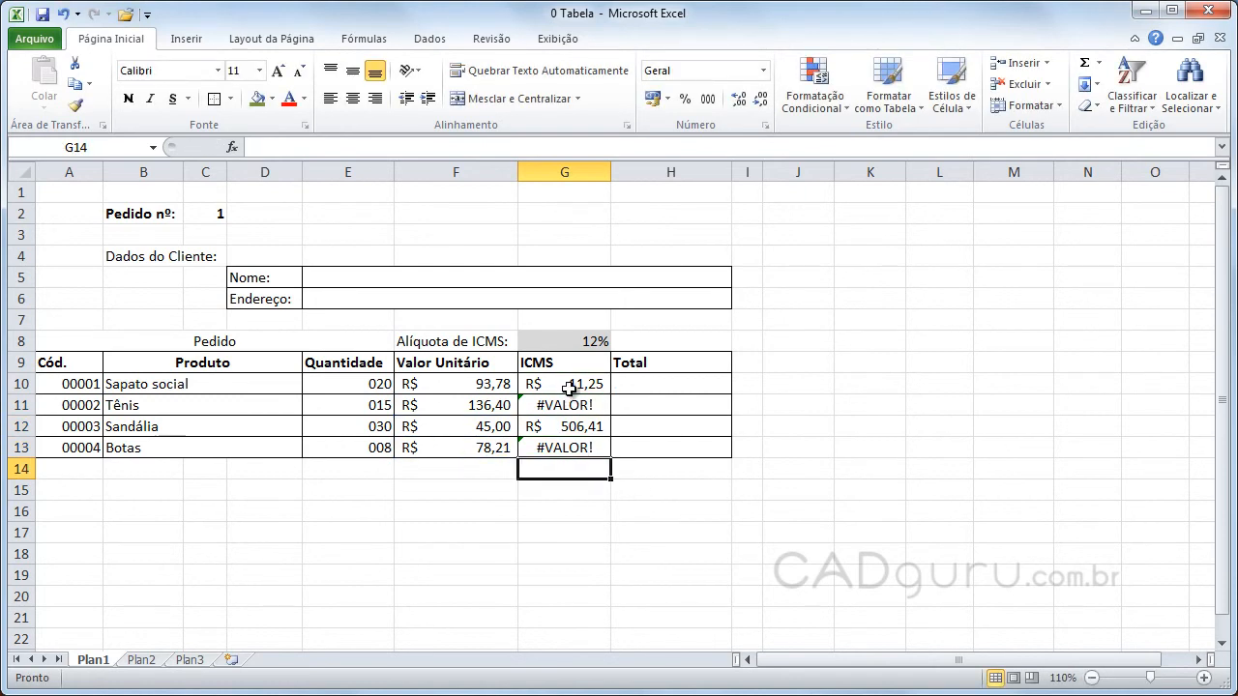
pyautogui.doubleClick(572, 385)
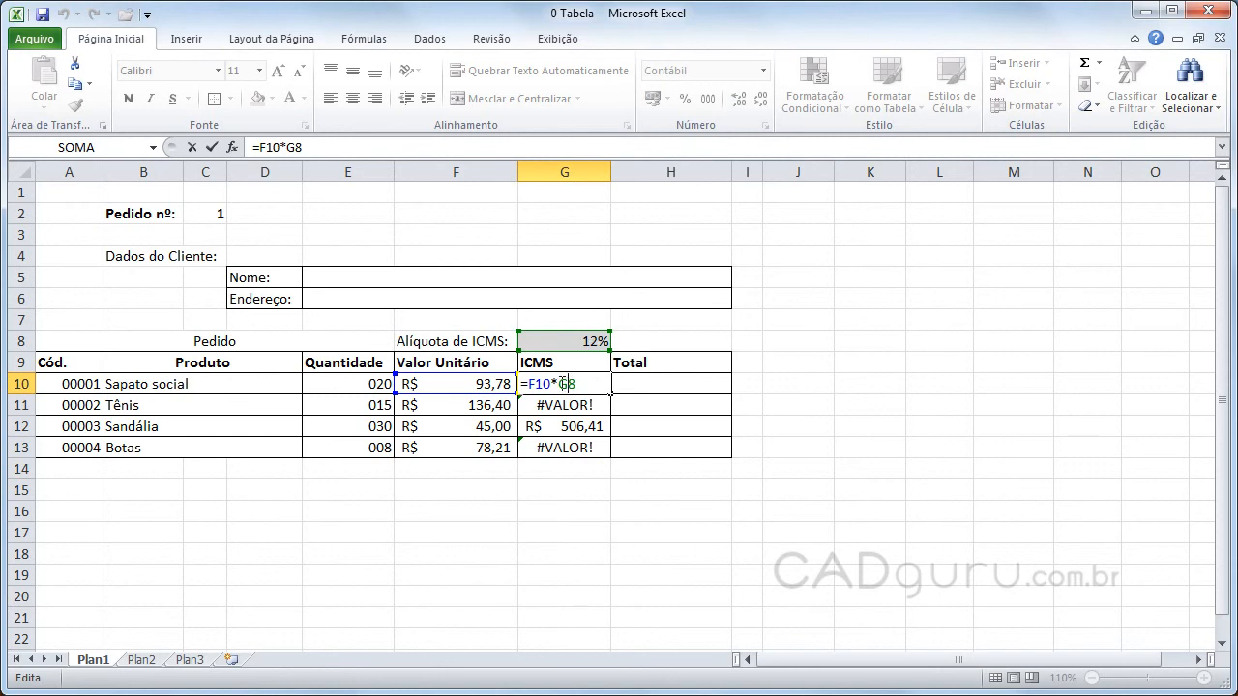
pyautogui.press('Return')
# Change the Sapato social ICMS formula to =F10*$G$8 and fill it down through the Botas row.
pyautogui.doubleClick(575, 377)
pyautogui.write('$G$')
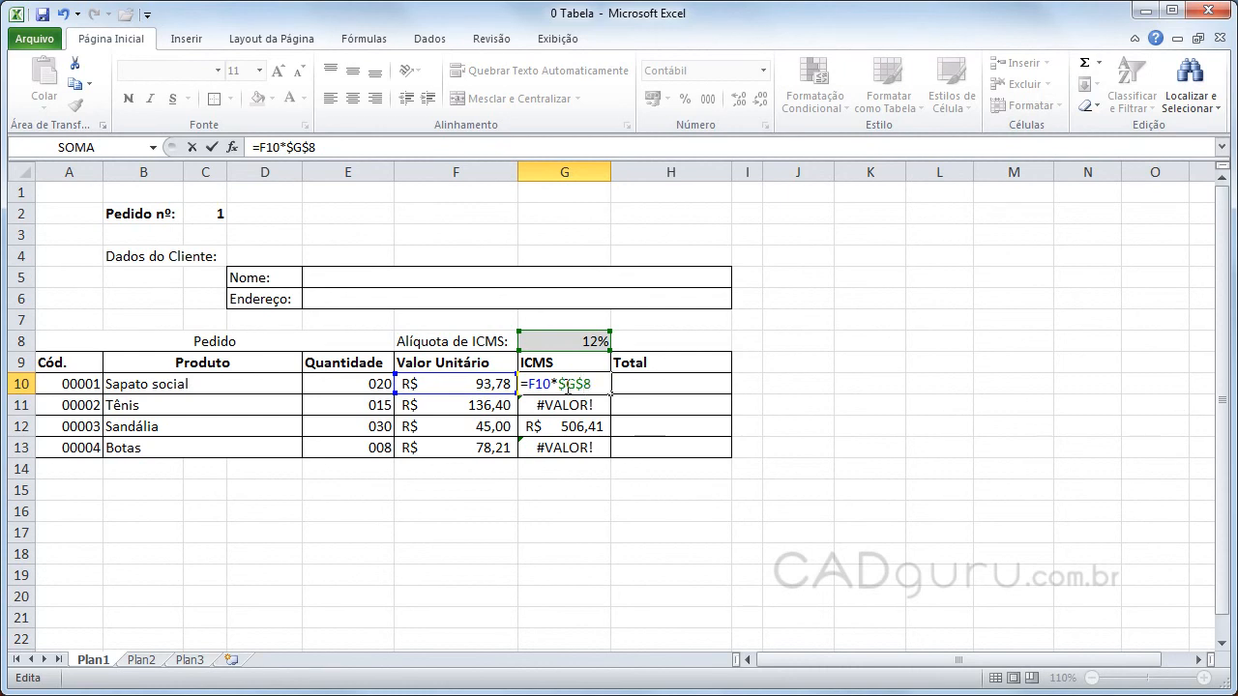
pyautogui.press('Return')
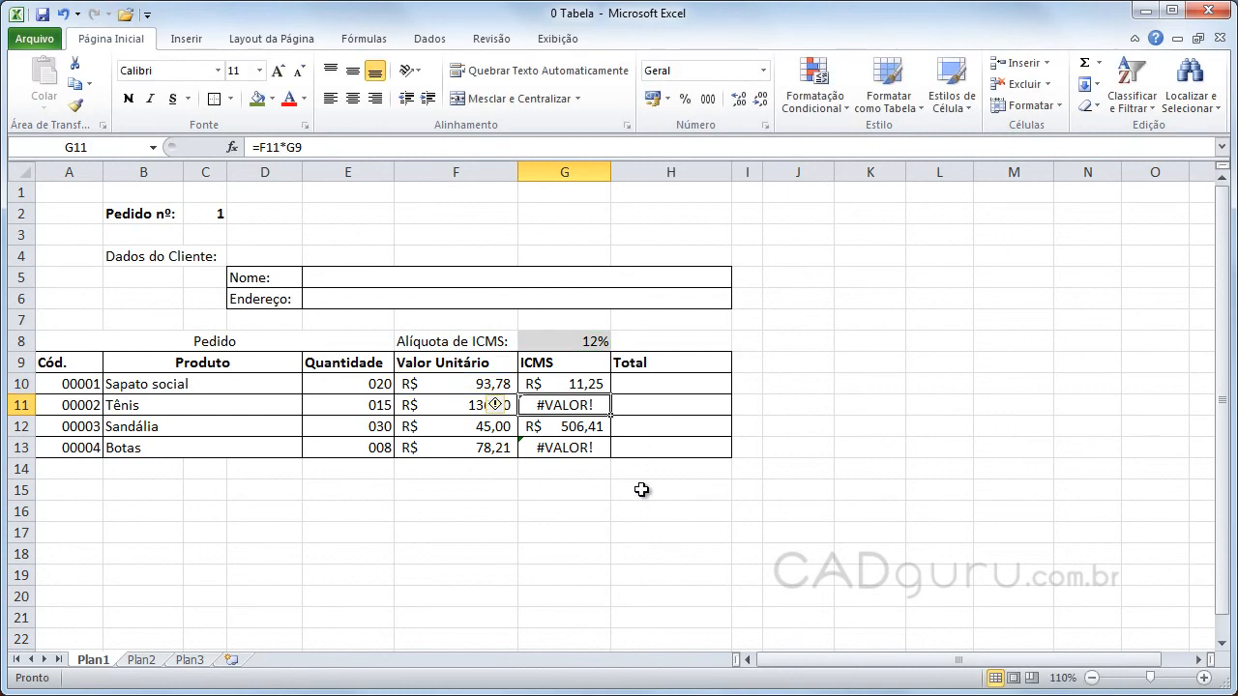
pyautogui.click(581, 384)
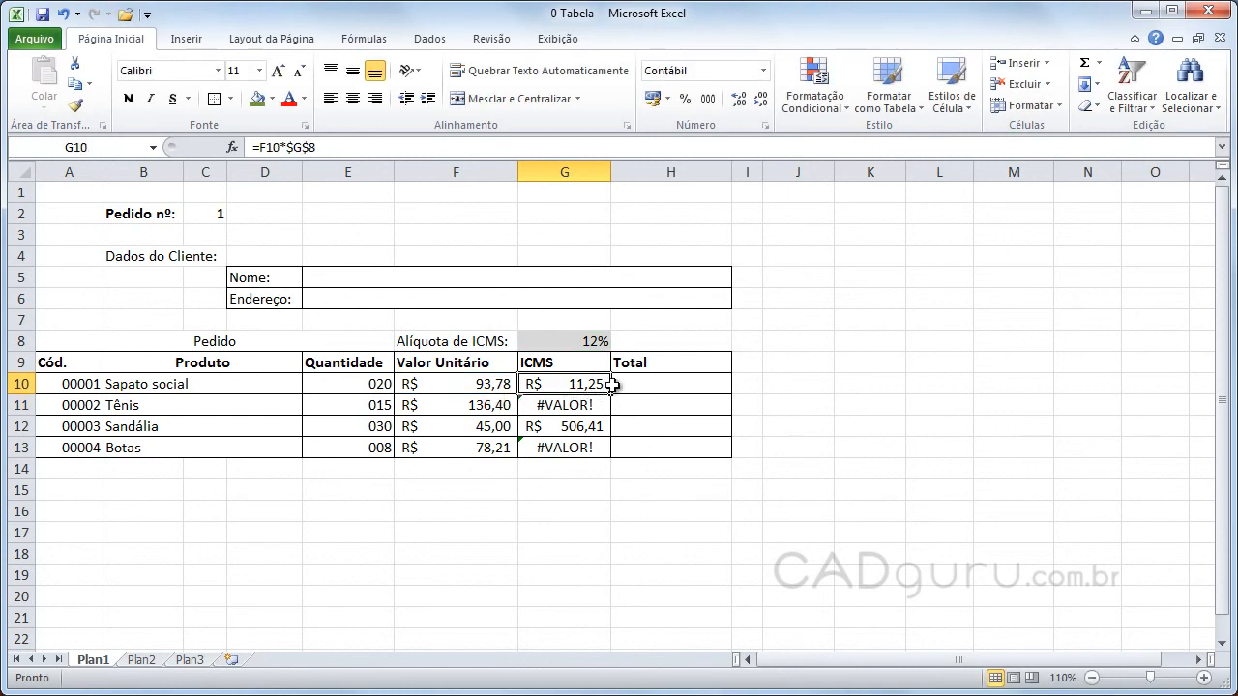
pyautogui.moveTo(610, 394); pyautogui.dragTo(592, 454)
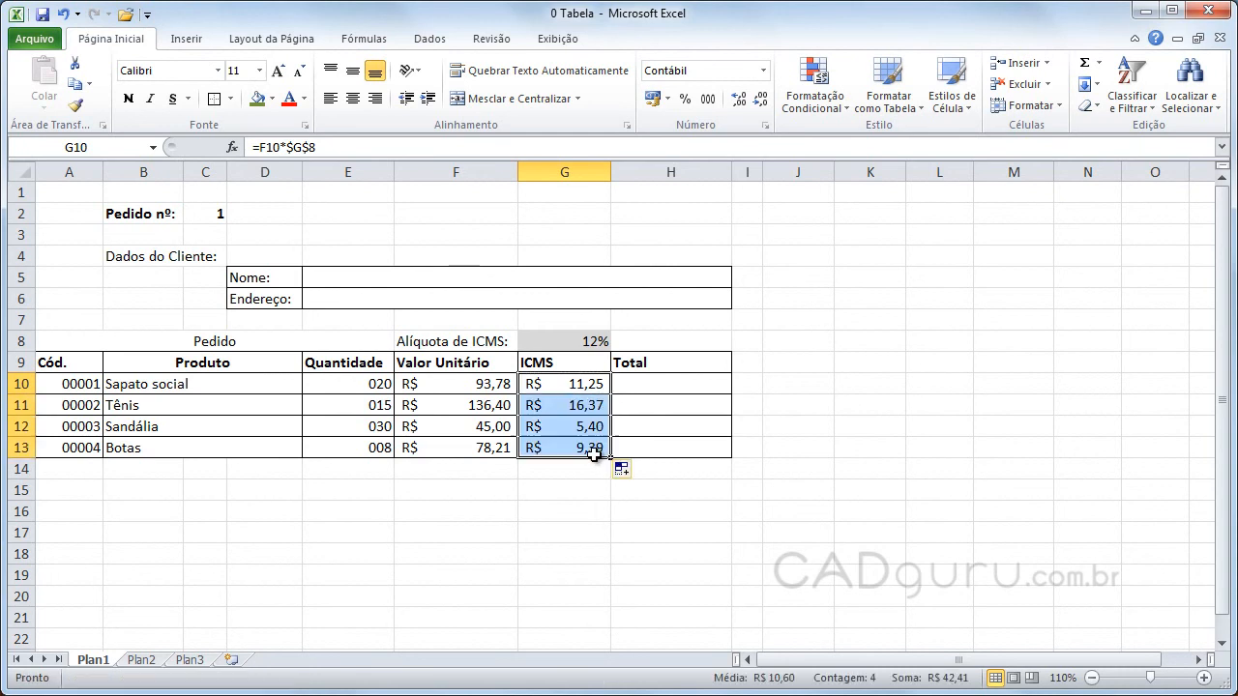
pyautogui.click(799, 509)
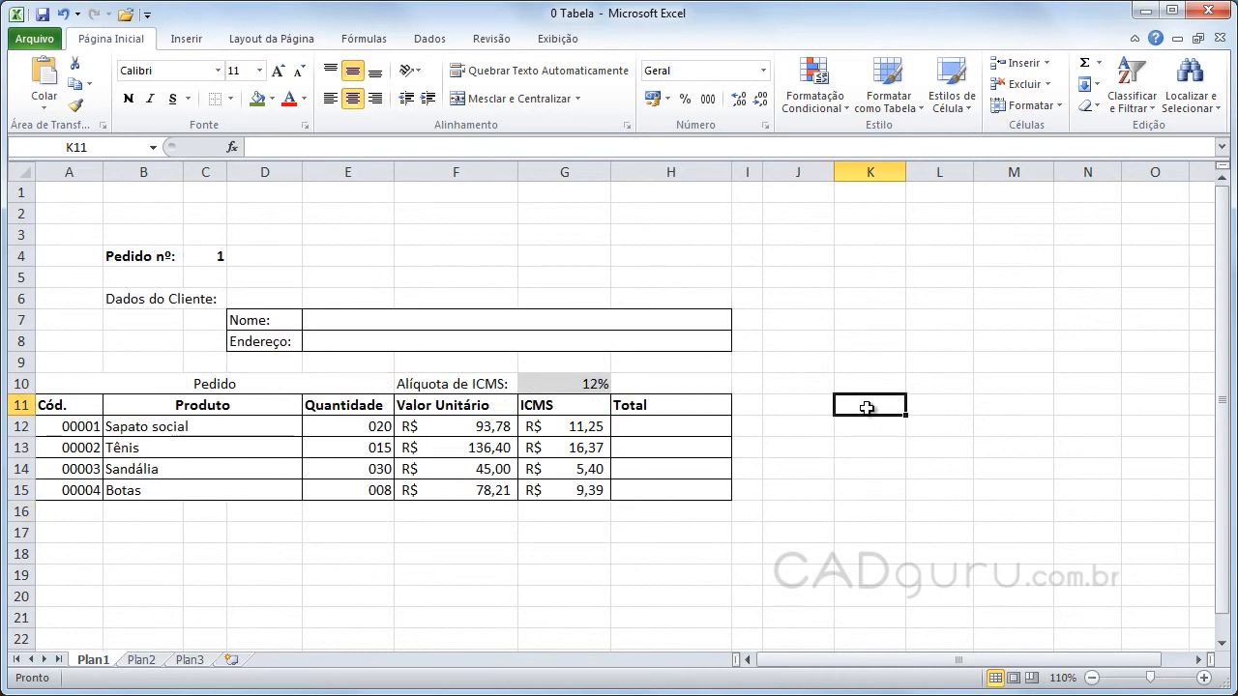
# Enter 12 in cell K11 beside the order table.
pyautogui.click(866, 438)
pyautogui.press('Up')
pyautogui.press('Up')
pyautogui.write('12')
pyautogui.press('Return')
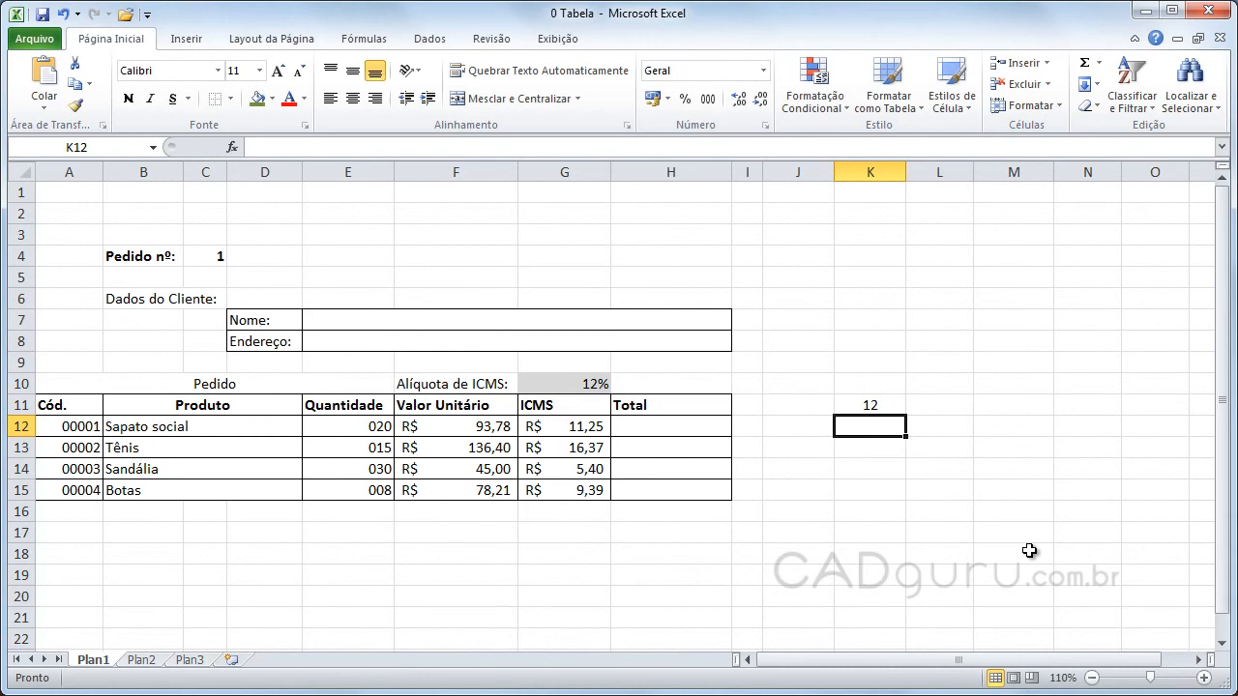
# Set cell K11 to 0,12 and format it as a percentage.
pyautogui.click(863, 410)
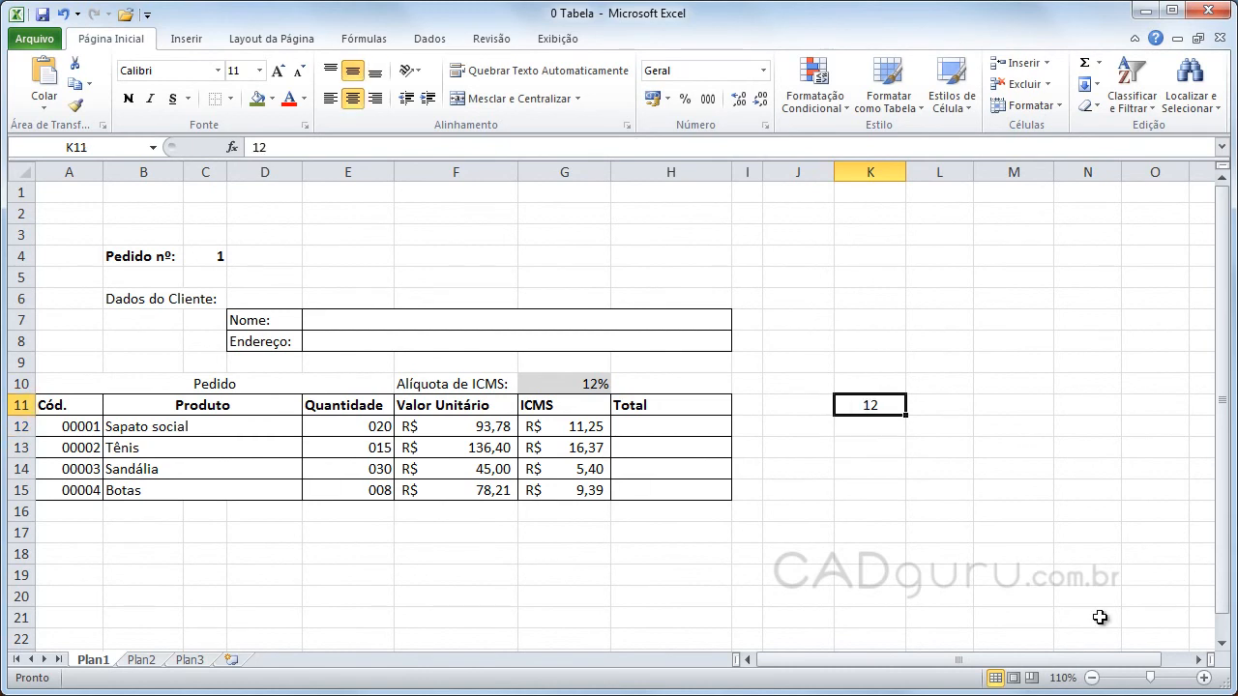
pyautogui.write('0,12')
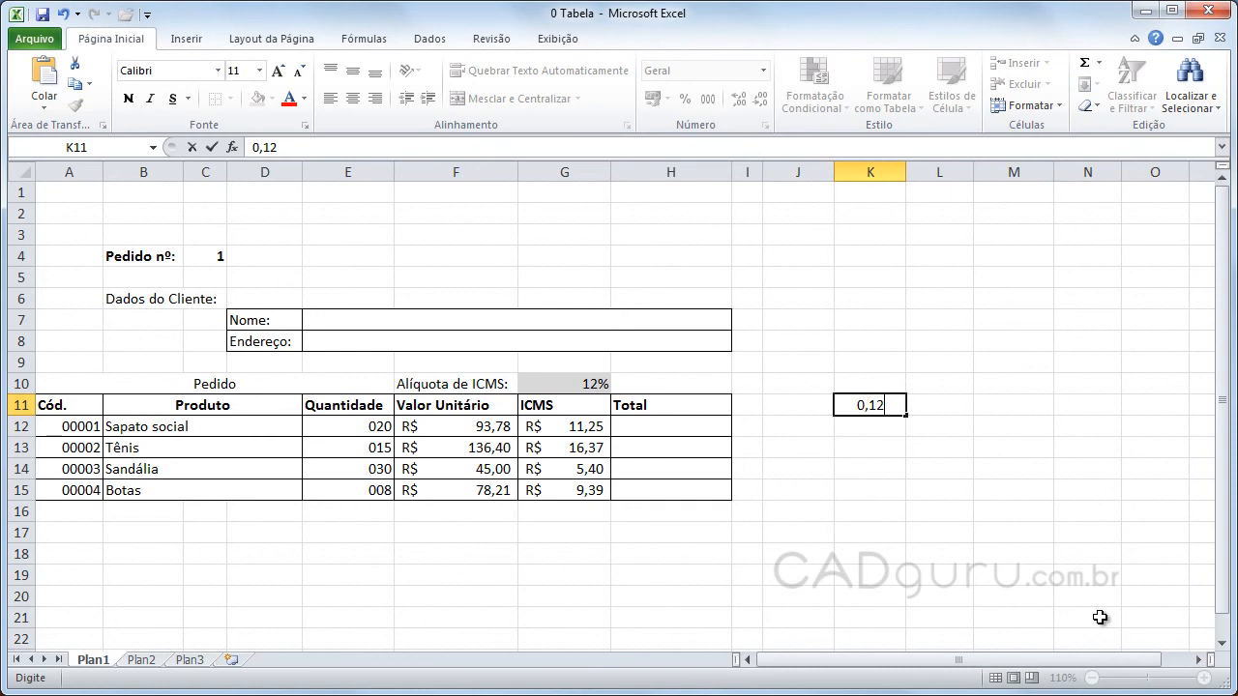
pyautogui.press('Return')
pyautogui.press('Return')
pyautogui.click(876, 404)
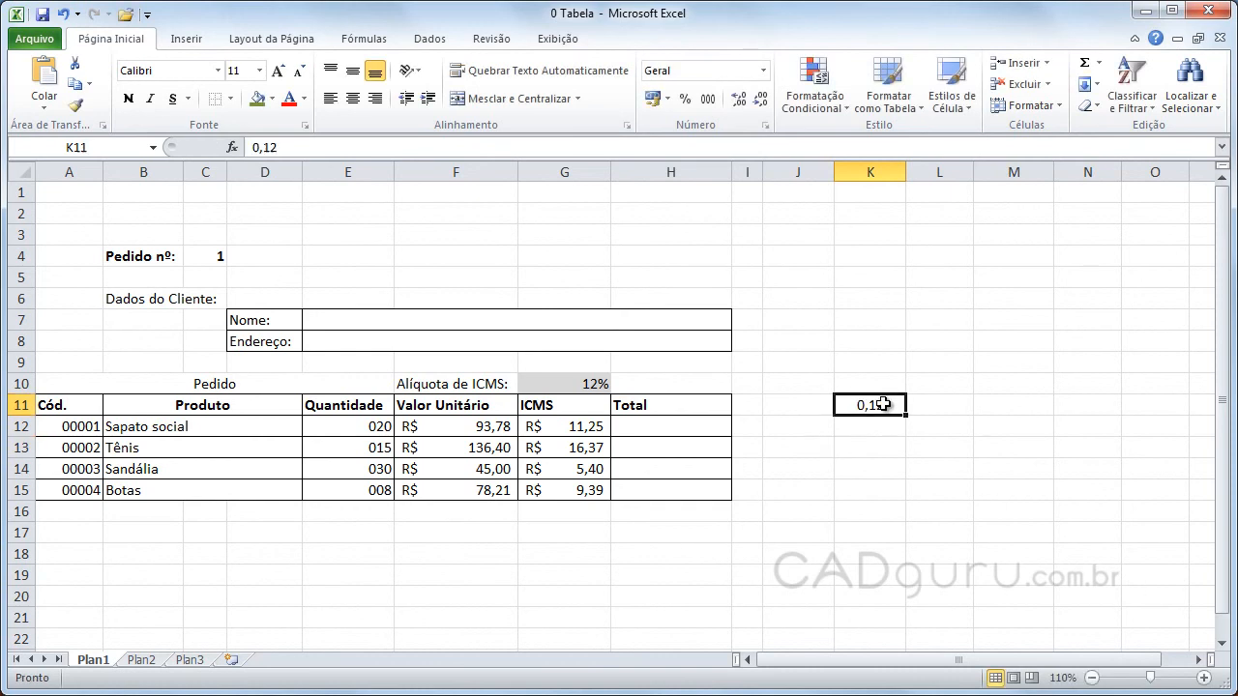
pyautogui.click(684, 98)
pyautogui.click(864, 450)
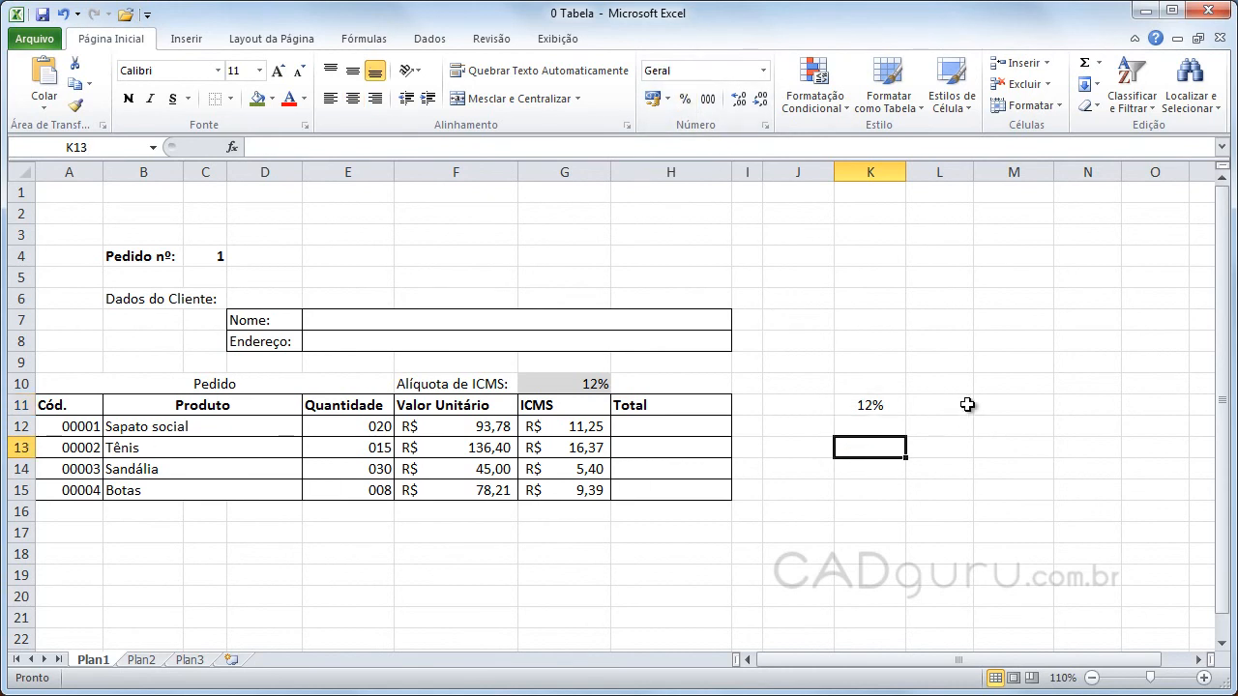
# Enter an equals sign in L11 and the text 12/100 in M11 beside the percentage.
pyautogui.click(964, 404)
pyautogui.write('=')
pyautogui.press('Return')
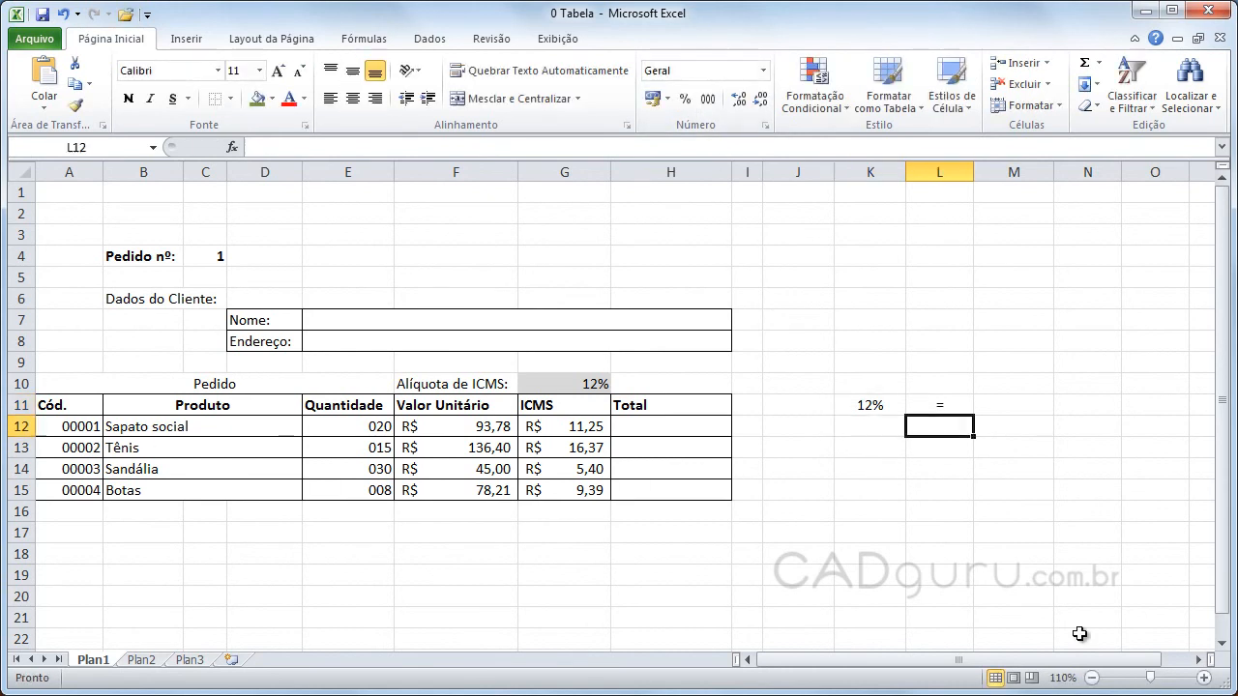
pyautogui.press('Right')
pyautogui.press('Up')
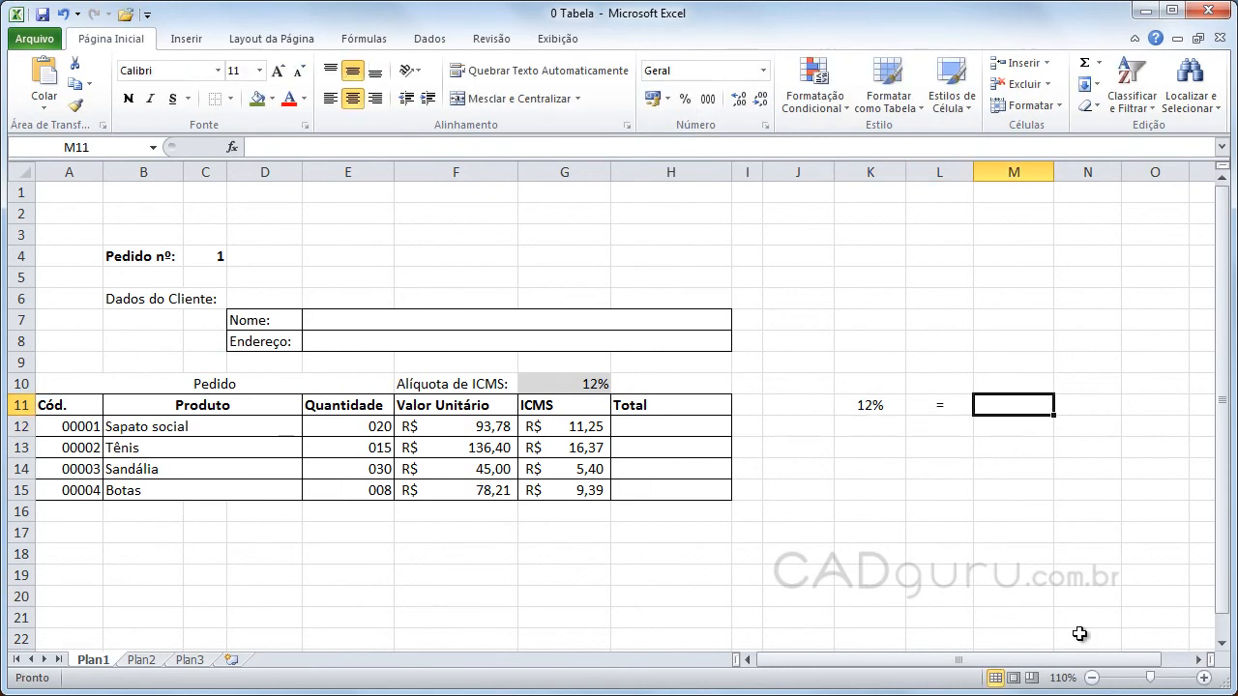
pyautogui.write('12/100')
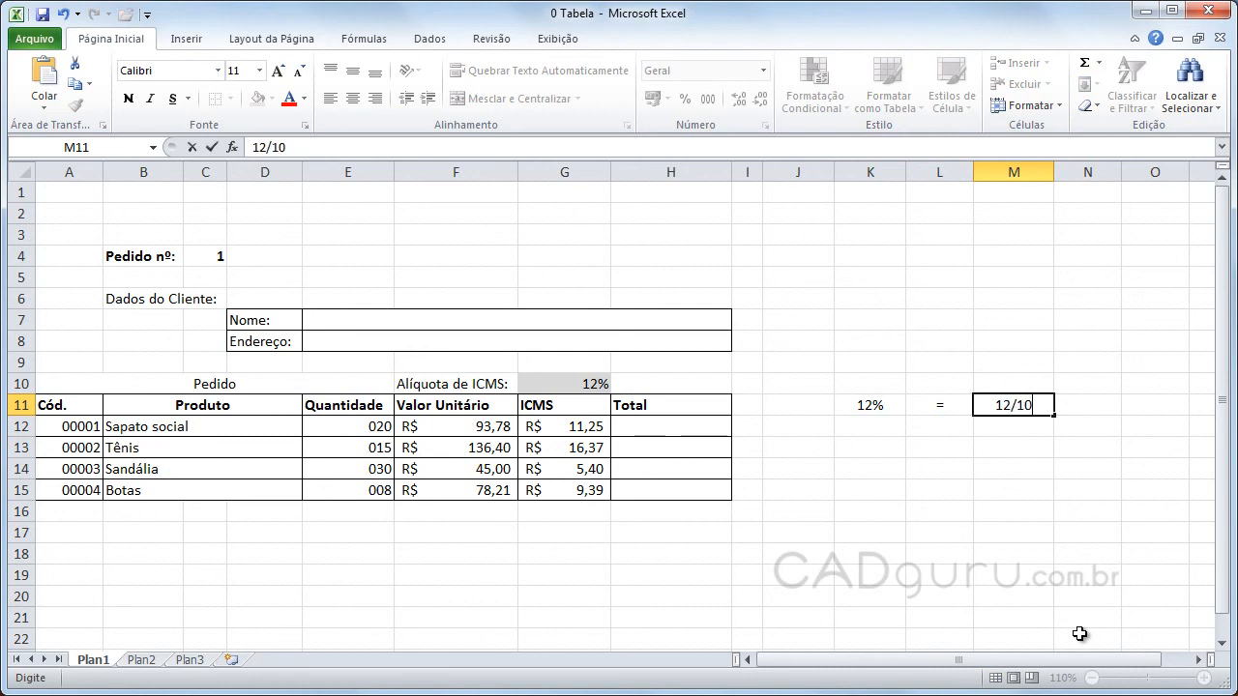
pyautogui.press('Return')
pyautogui.press('Down')
pyautogui.press('Down')
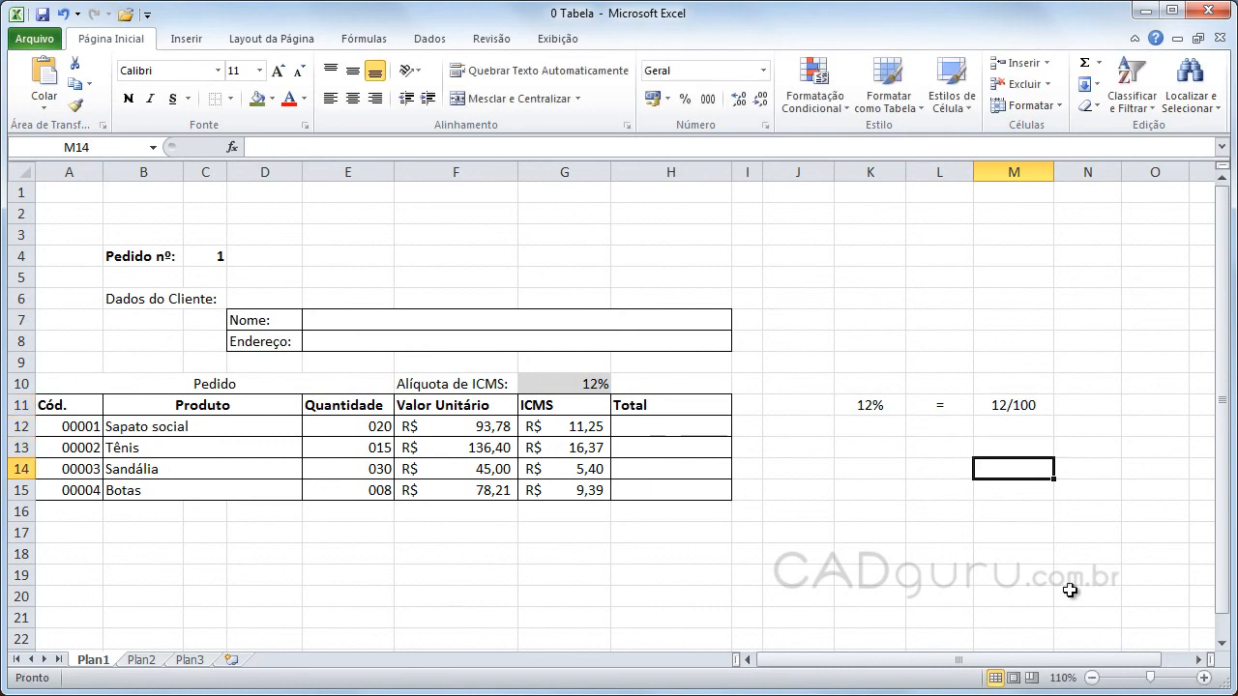
# Enter the formula =F12*K11 in K13 to multiply the Sapato social unit price by the percentage.
pyautogui.click(875, 448)
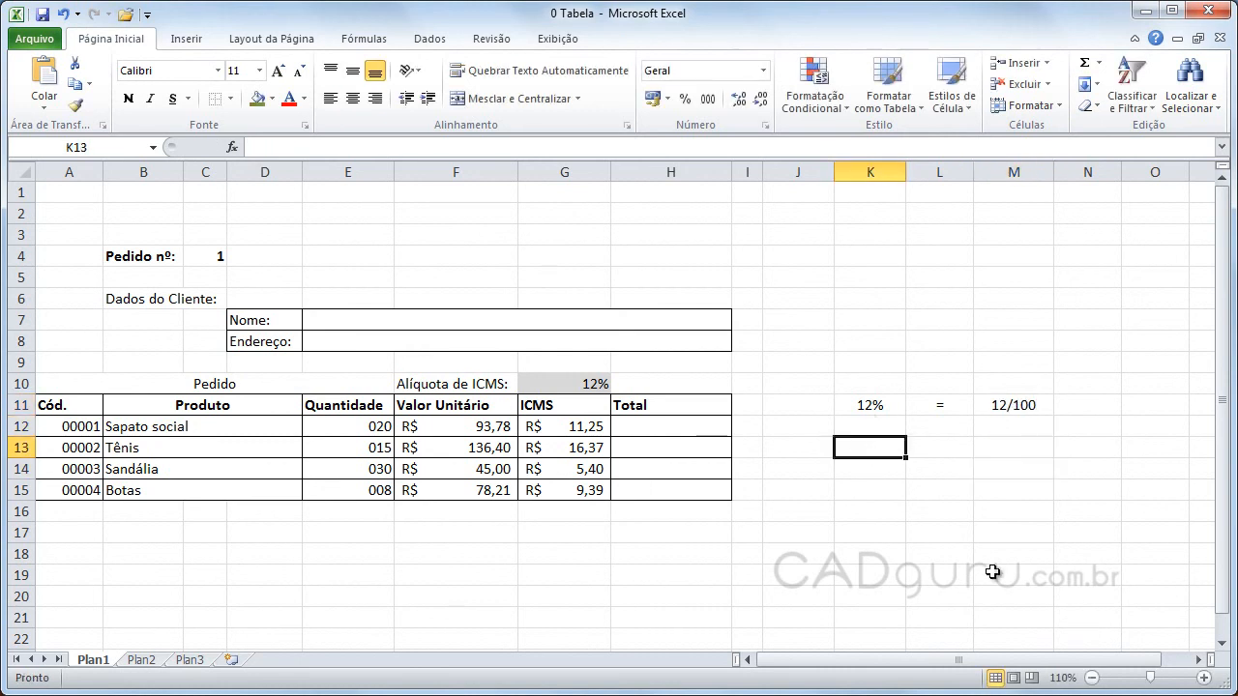
pyautogui.write('=')
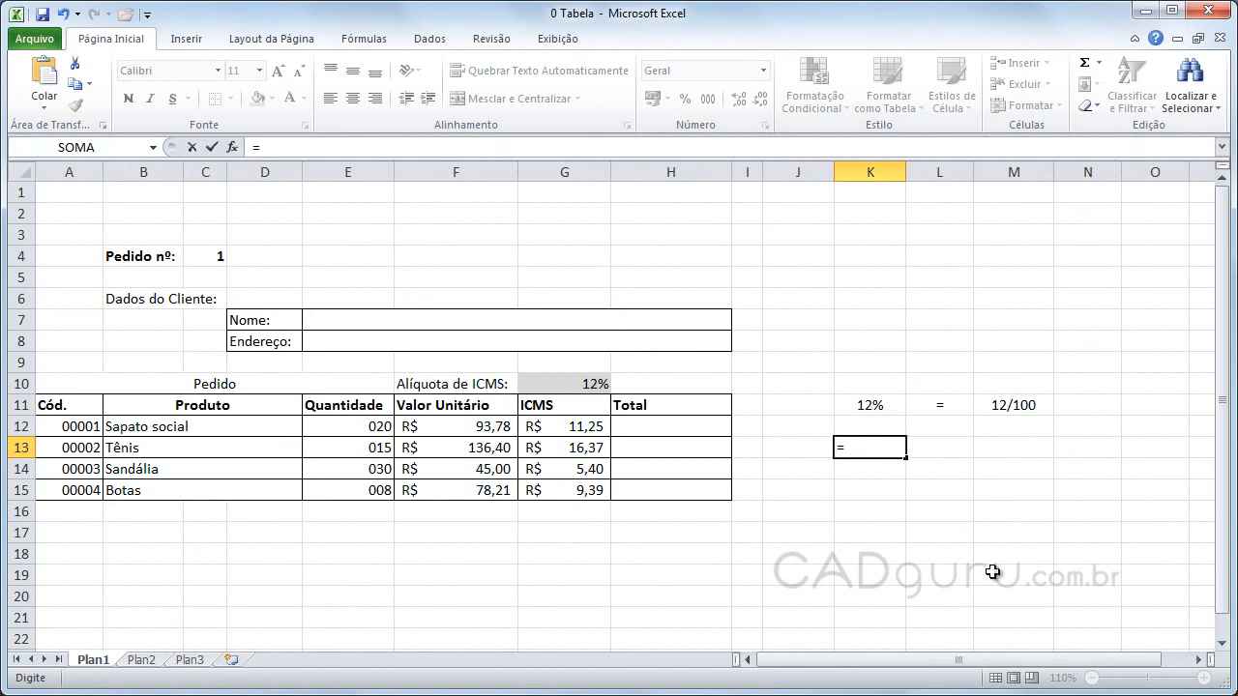
pyautogui.click(489, 426)
pyautogui.write('*')
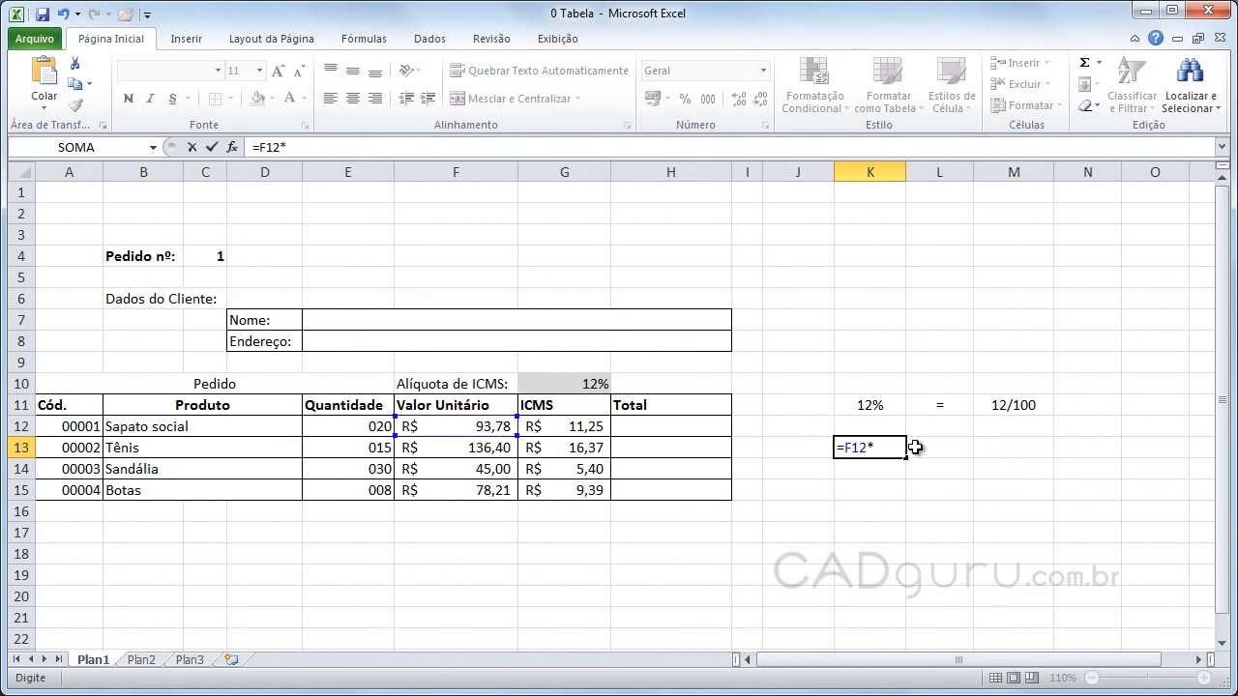
pyautogui.click(884, 405)
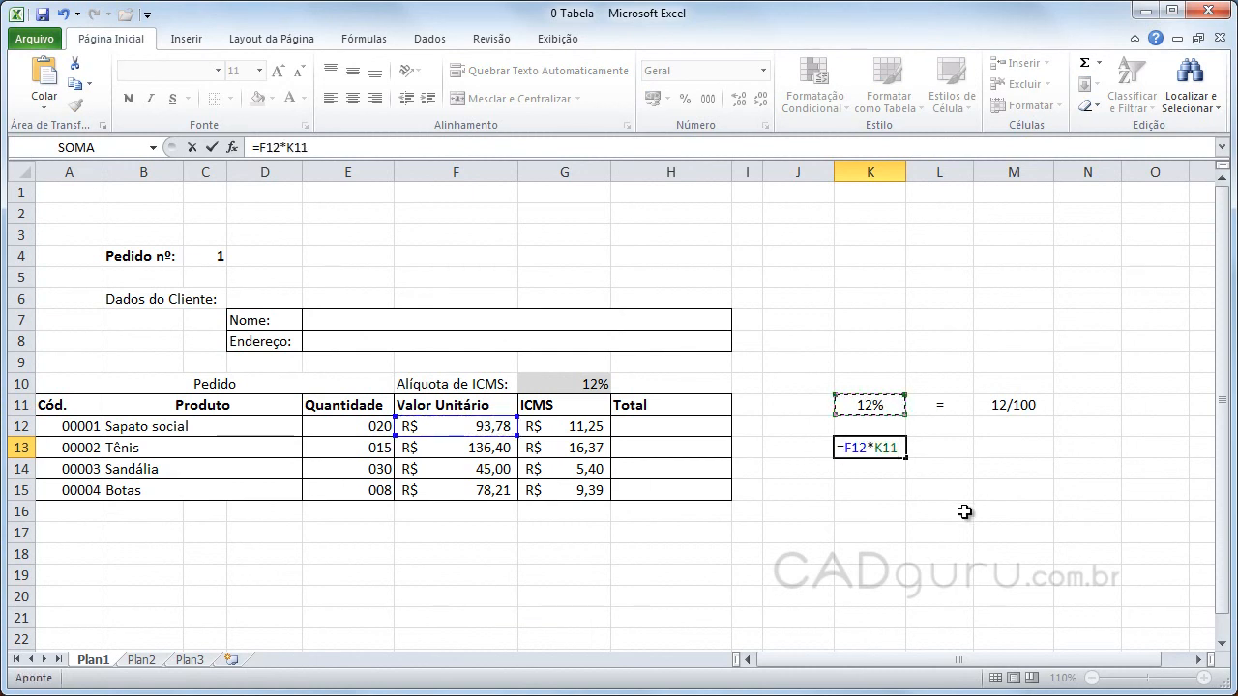
pyautogui.press('Return')
pyautogui.press('Return')
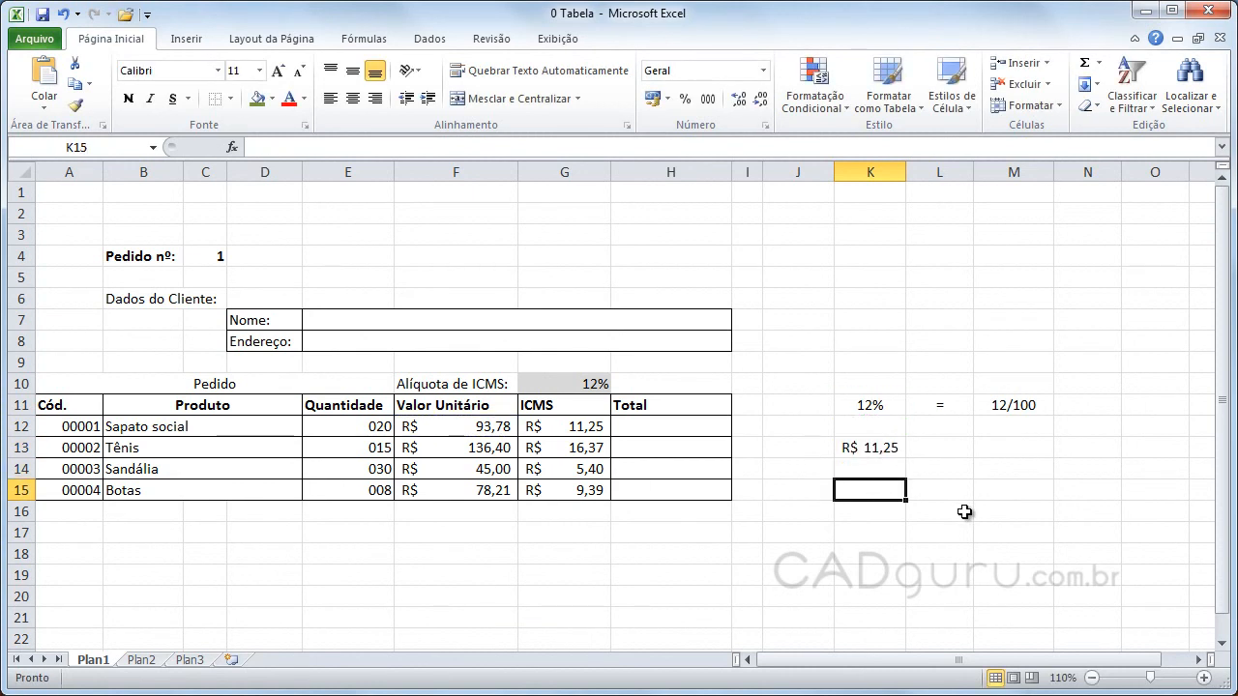
# Enter the formula =F12*(12/100) in M13 to compute the Sapato social percentage with a division.
pyautogui.click(1022, 445)
pyautogui.write('=')
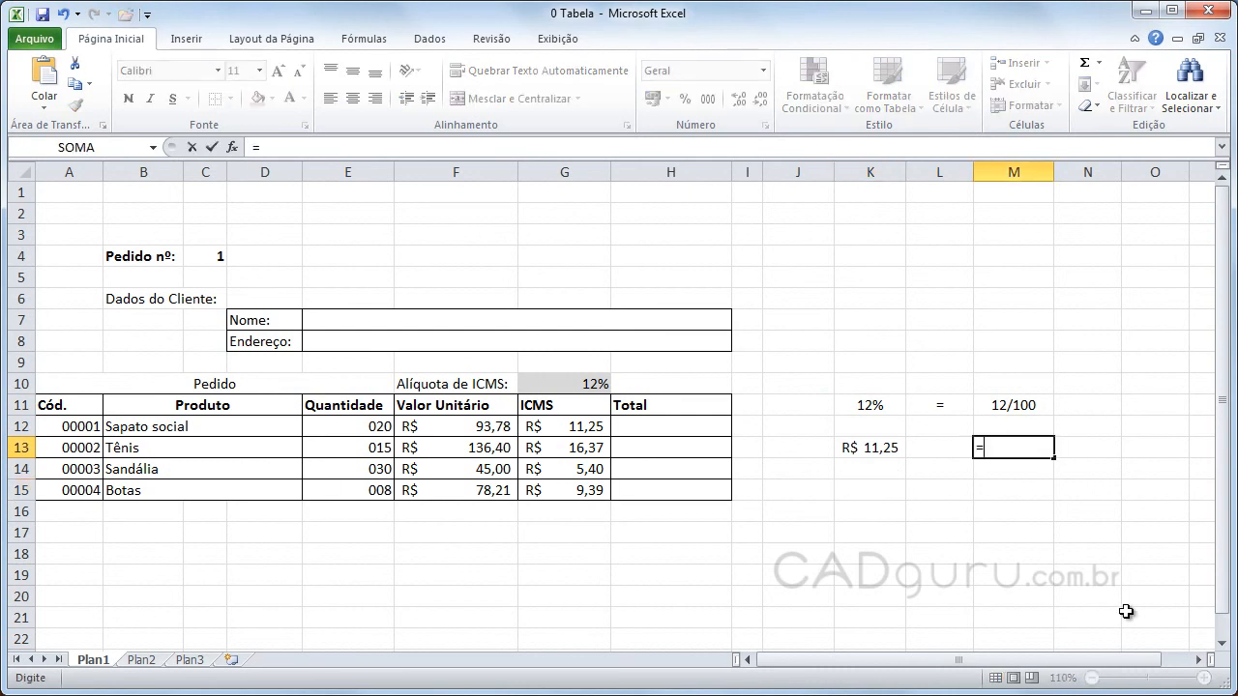
pyautogui.click(500, 427)
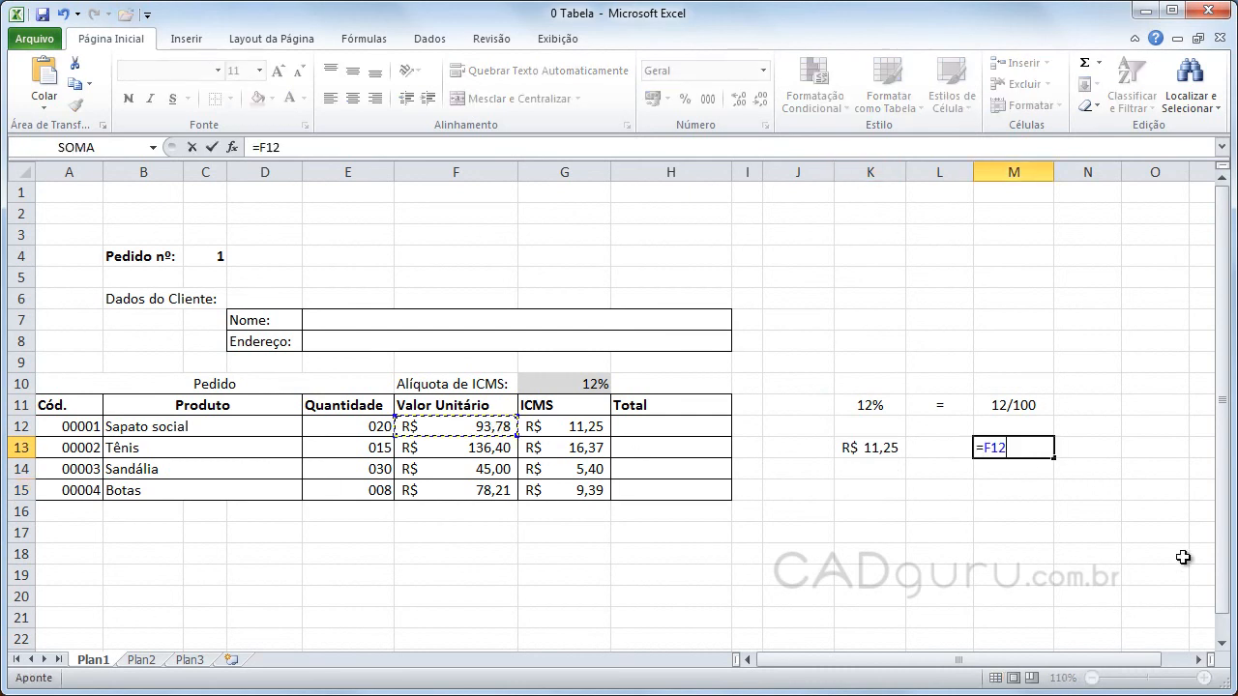
pyautogui.write('*')
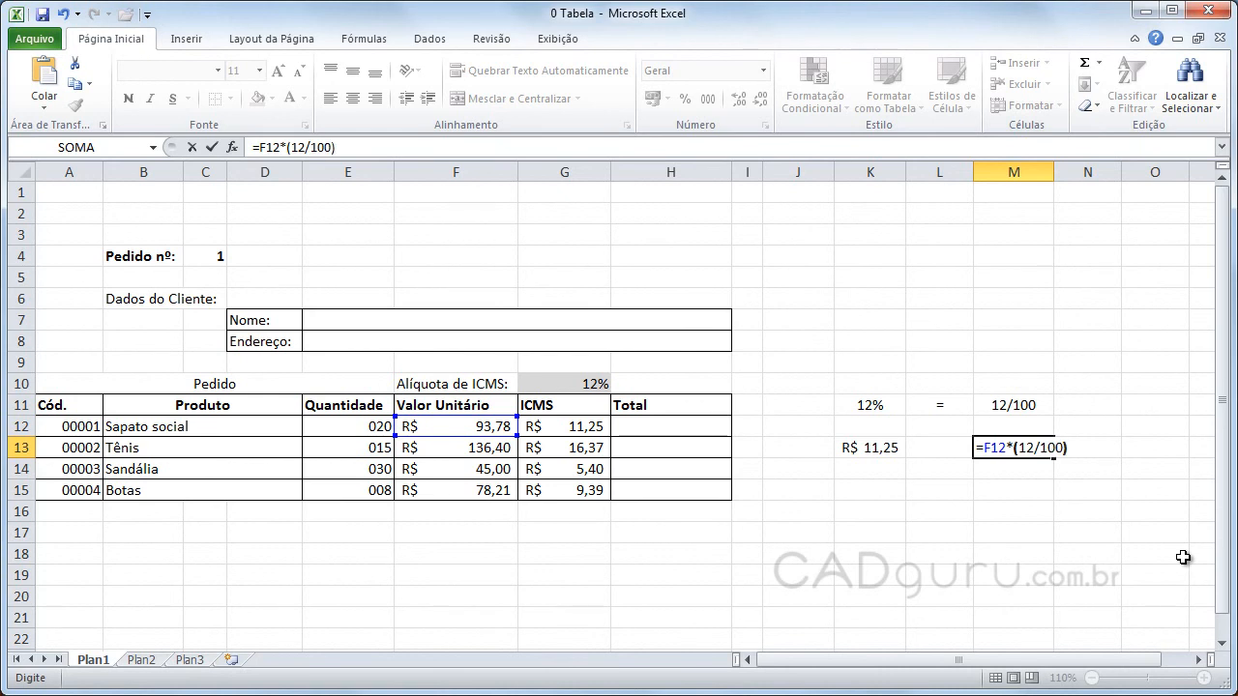
pyautogui.press('Return')
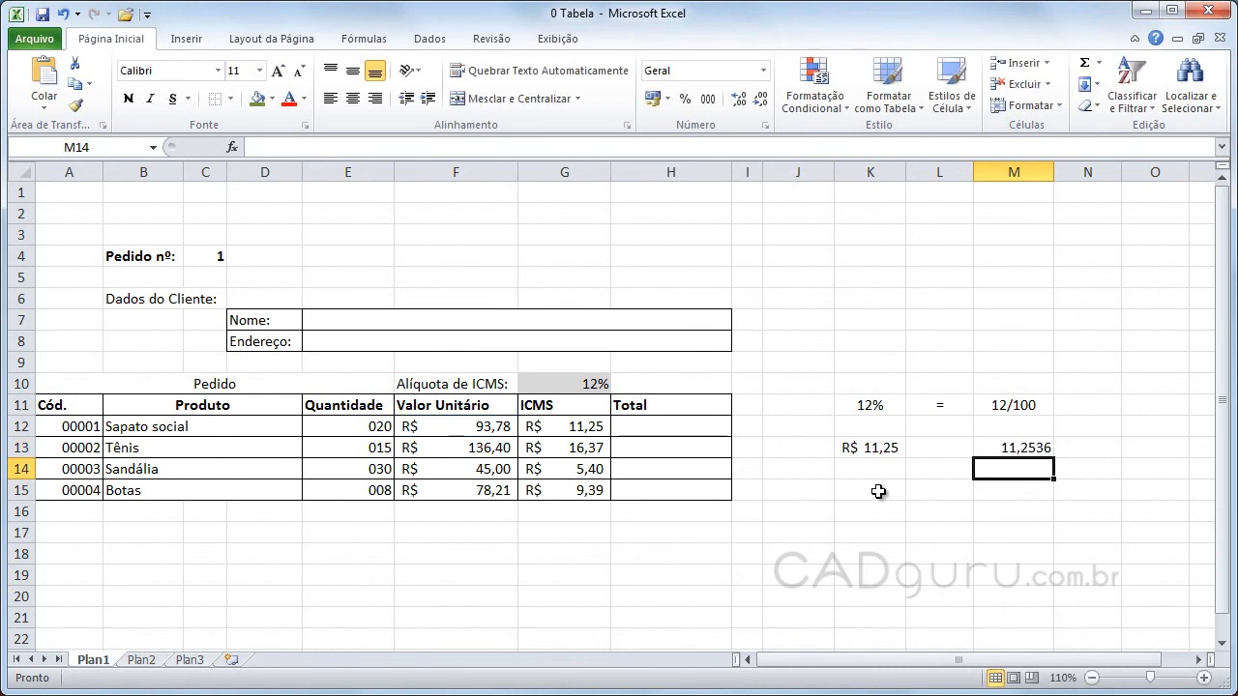
# Format M13 in the R$ Português (Brasil) accounting format.
pyautogui.click(856, 447)
pyautogui.click(1003, 446)
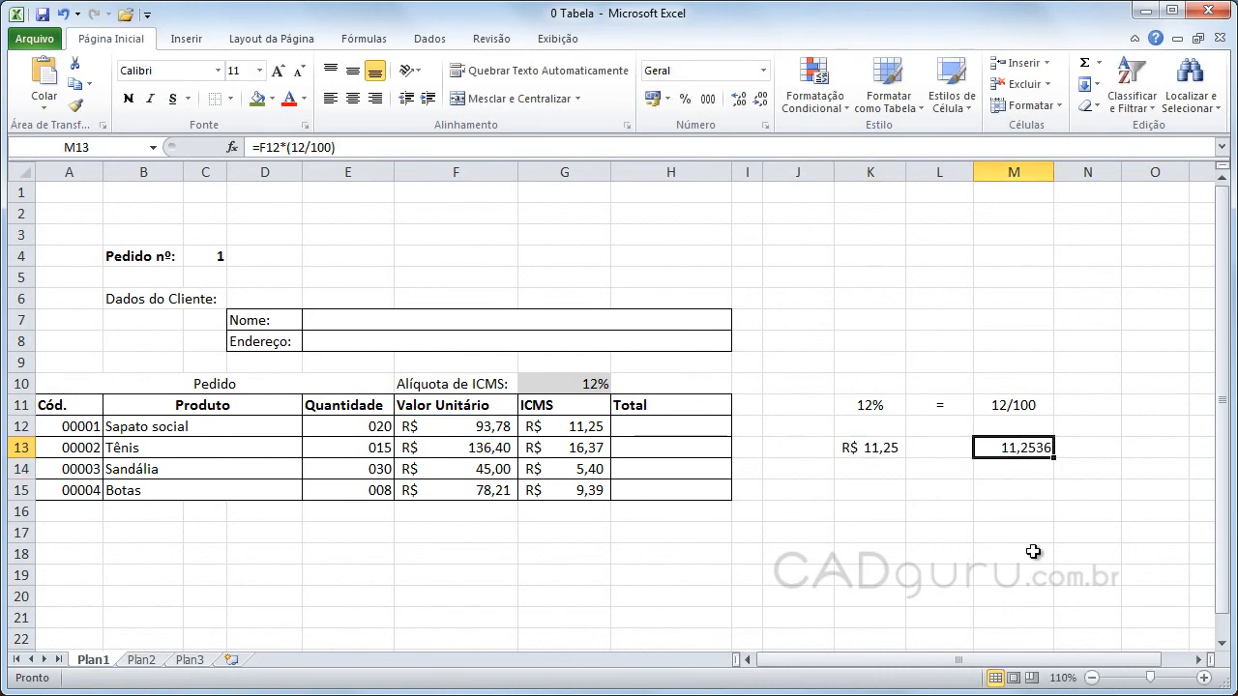
pyautogui.click(666, 98)
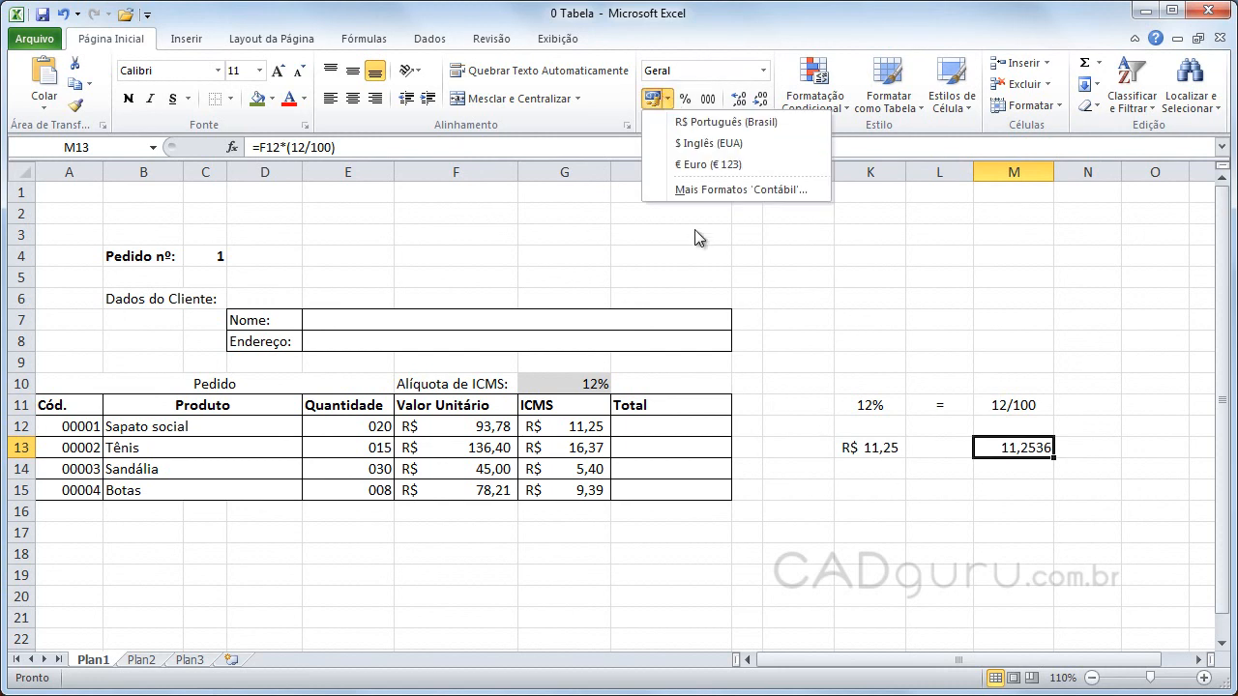
pyautogui.click(654, 120)
pyautogui.click(1031, 579)
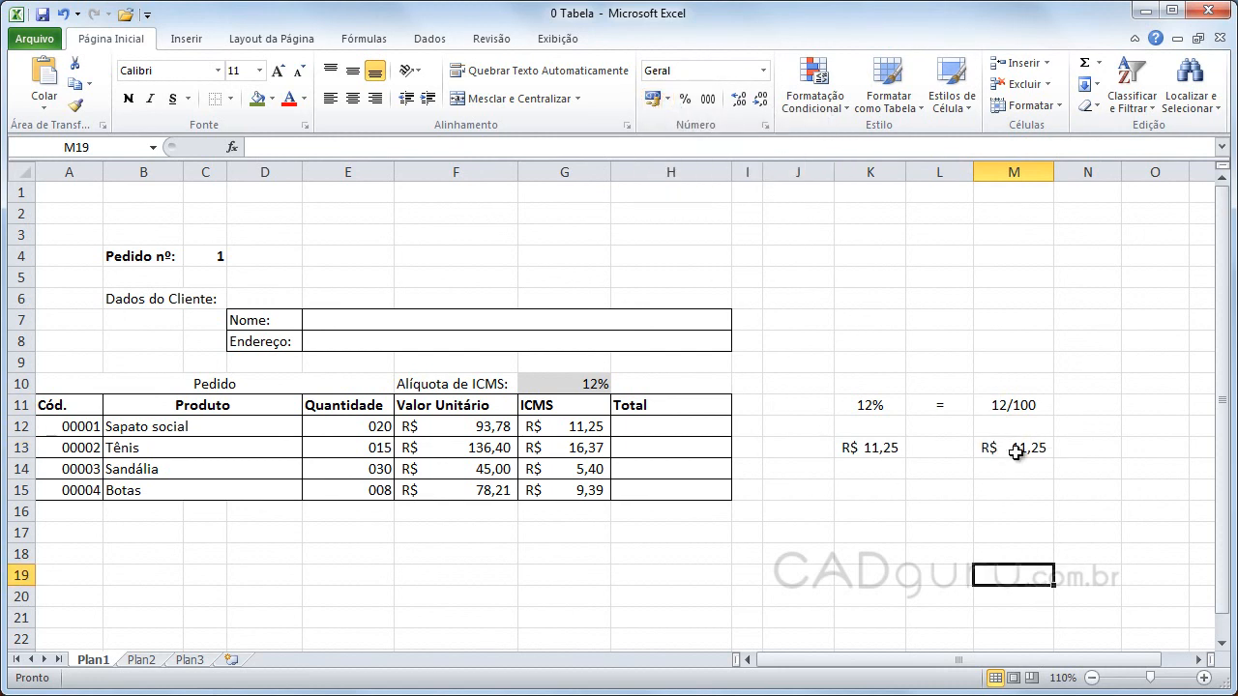
# Set the percentage in K11 to 5%.
pyautogui.click(868, 408)
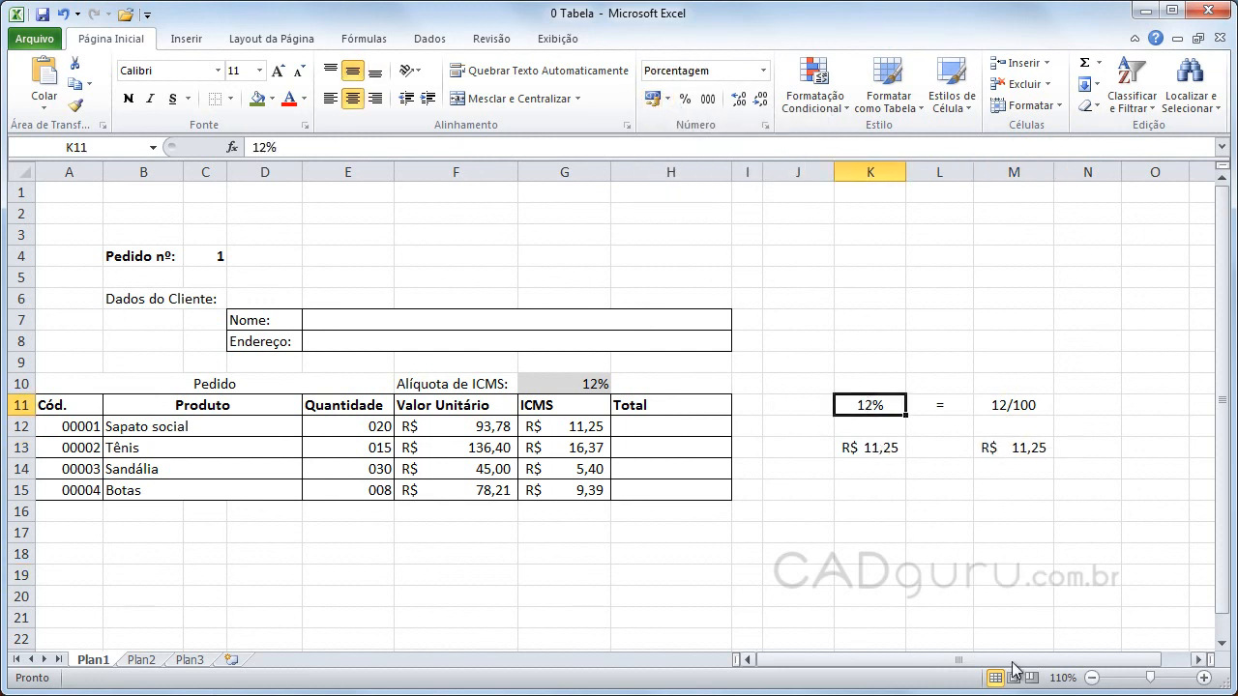
pyautogui.write('5')
pyautogui.press('Return')
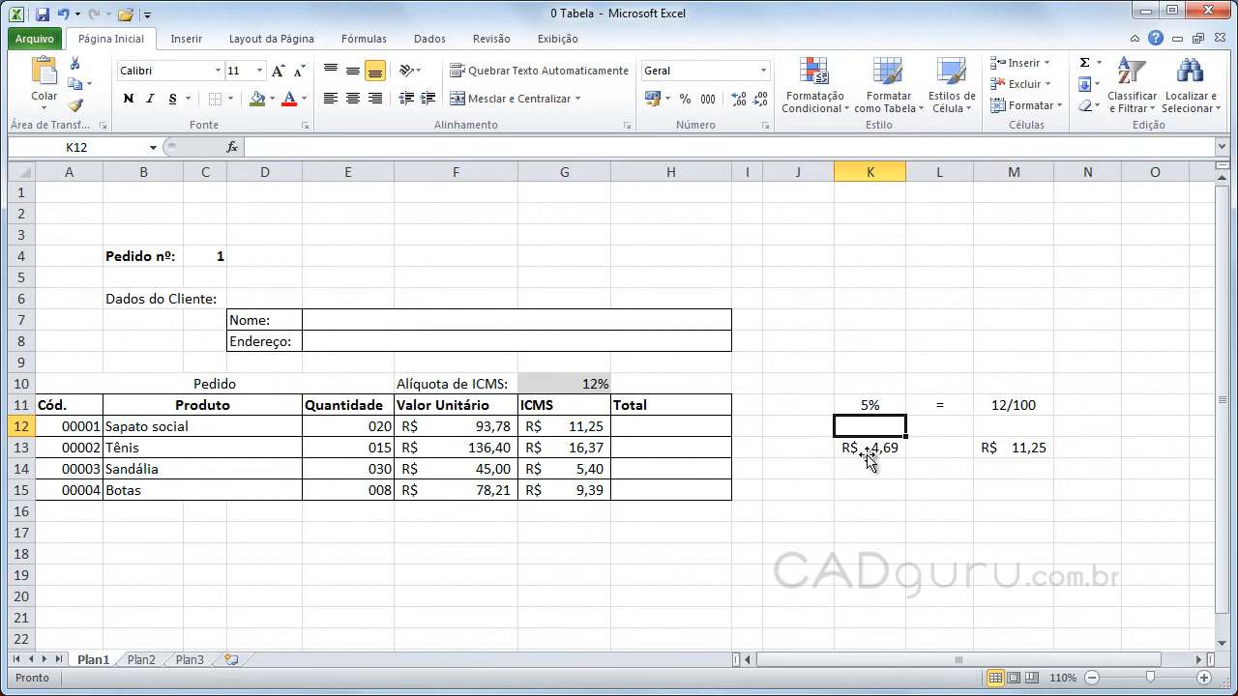
# Change the M13 formula to divide 5 by 100, giving =F12*(5/100).
pyautogui.doubleClick(1027, 448)
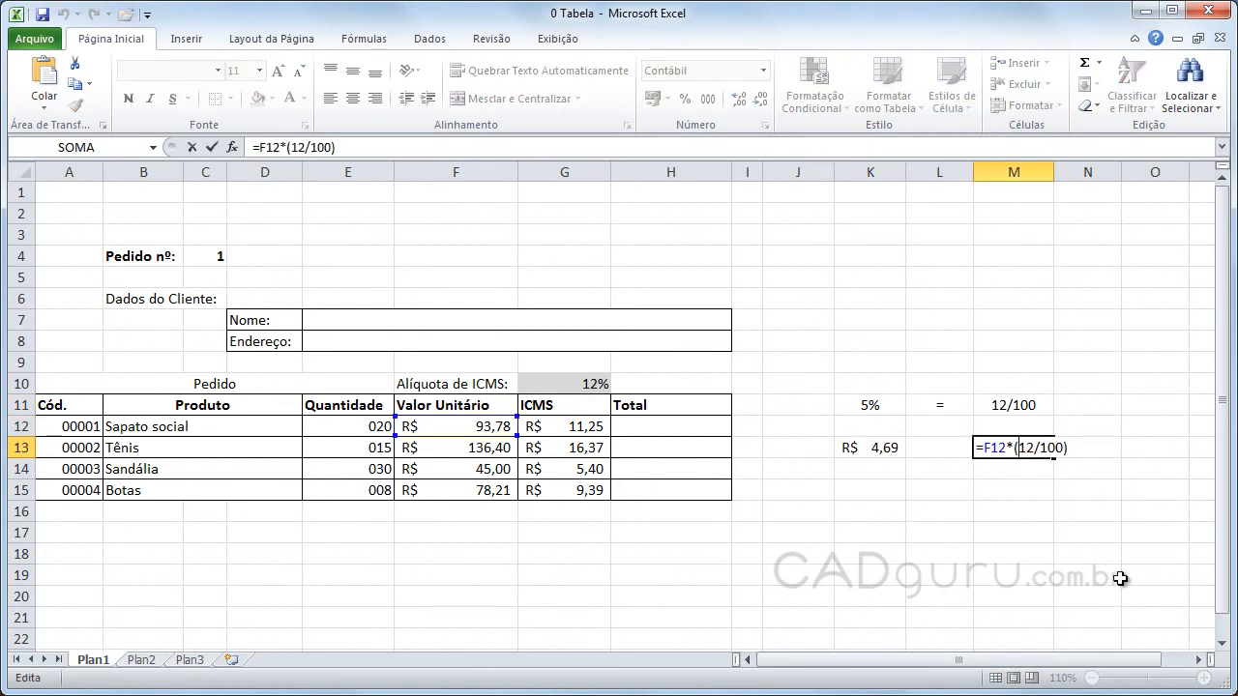
pyautogui.press('Delete')
pyautogui.press('Delete')
pyautogui.write('5')
pyautogui.press('Return')
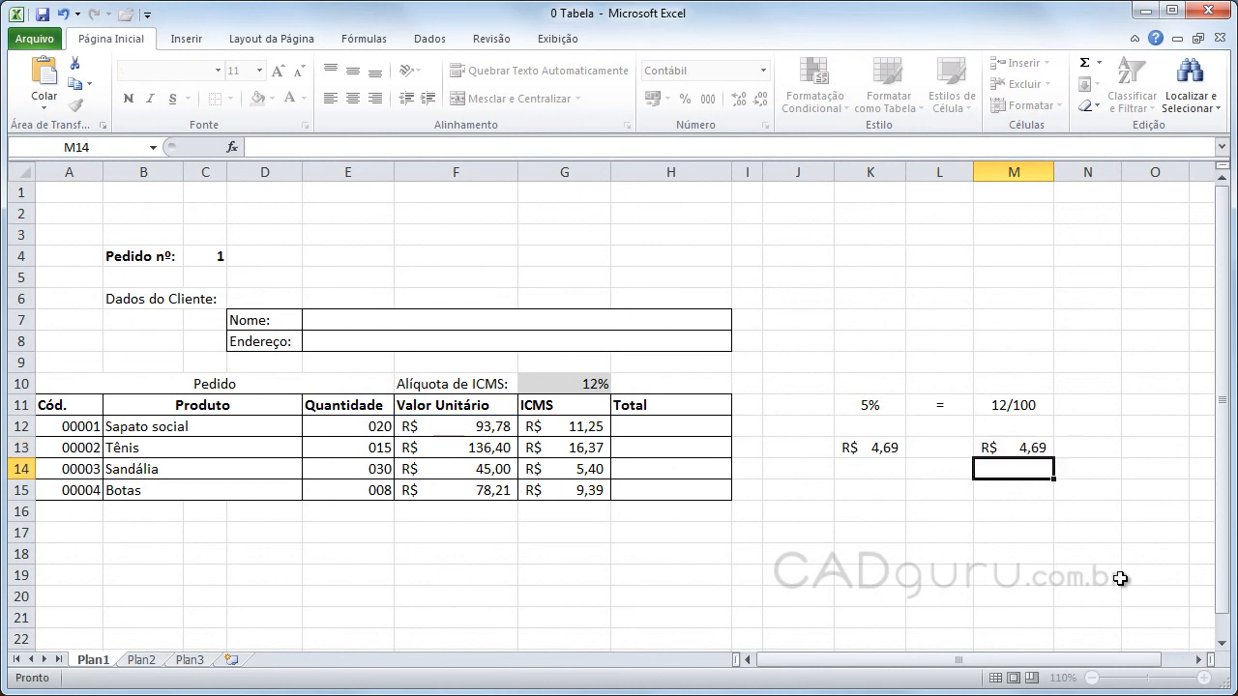
pyautogui.press('Return')
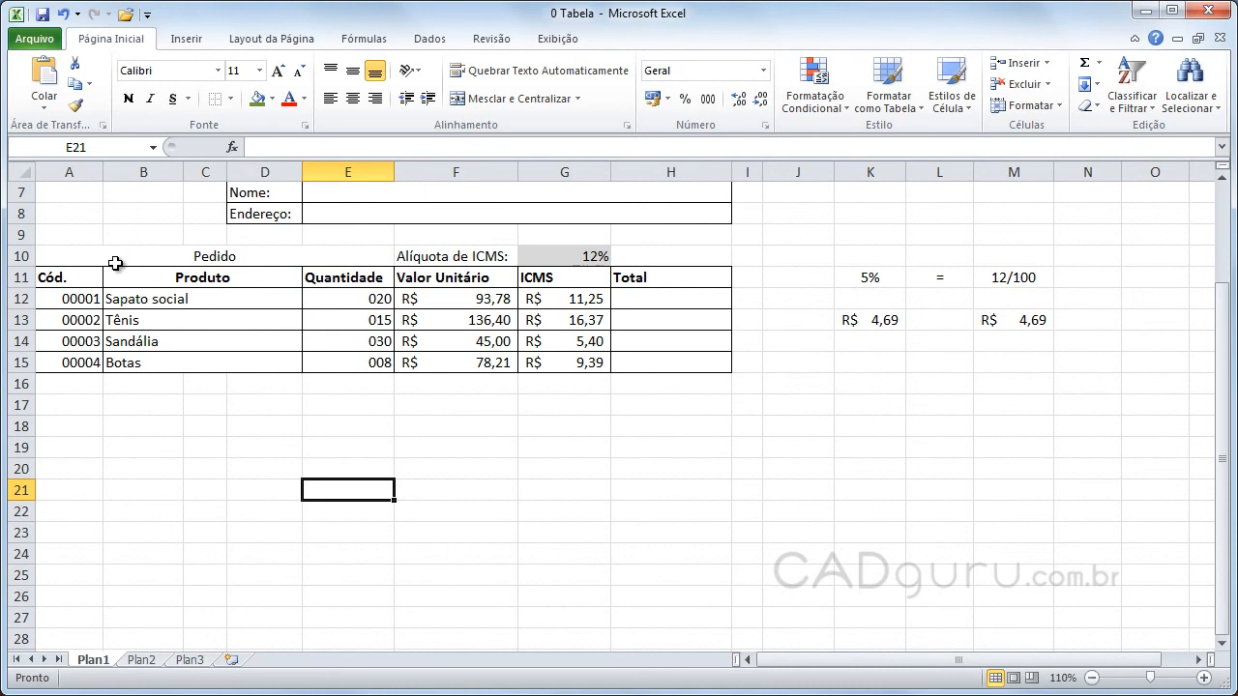
# Copy the Pedido table in A10:H15 and paste the copy starting at A18.
pyautogui.moveTo(110, 262); pyautogui.dragTo(644, 372)
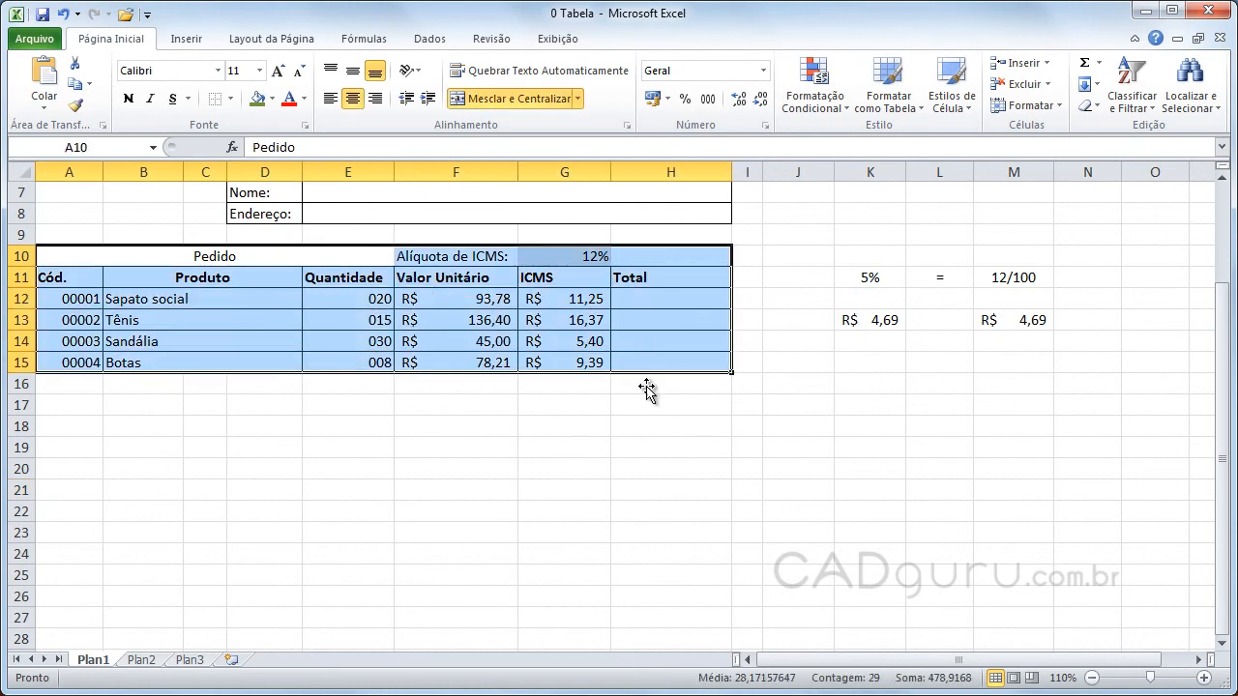
pyautogui.hotkey('ctrl', 'c')
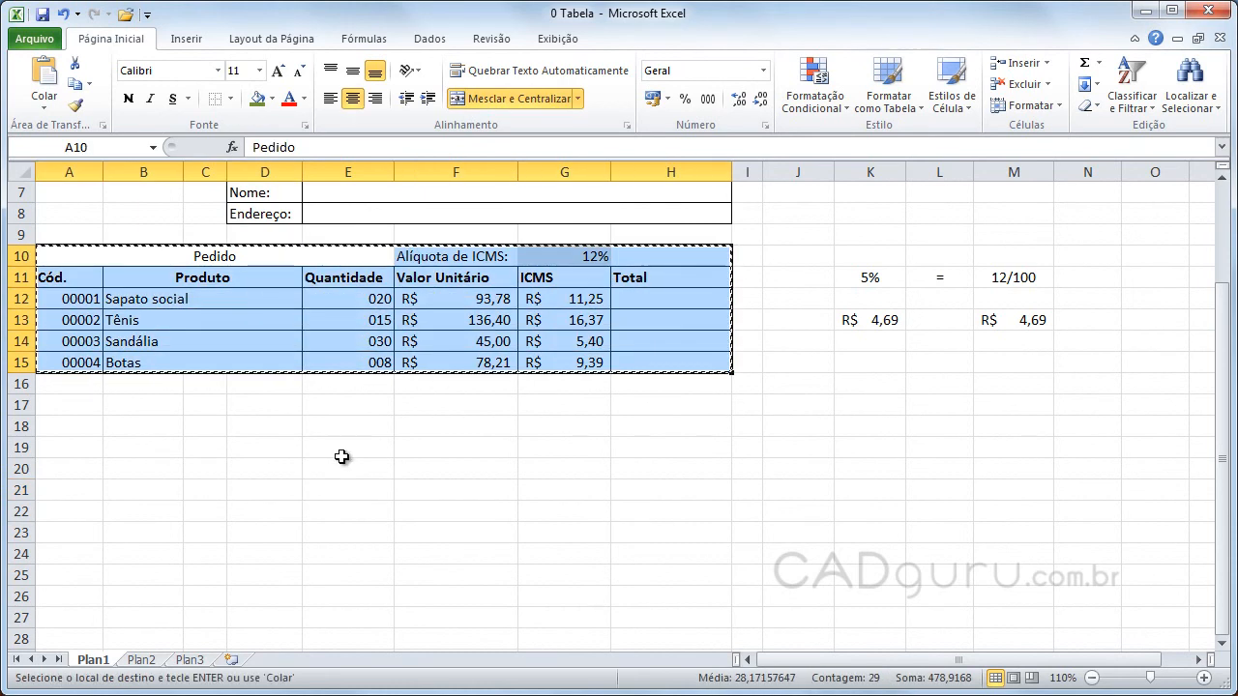
pyautogui.click(81, 427)
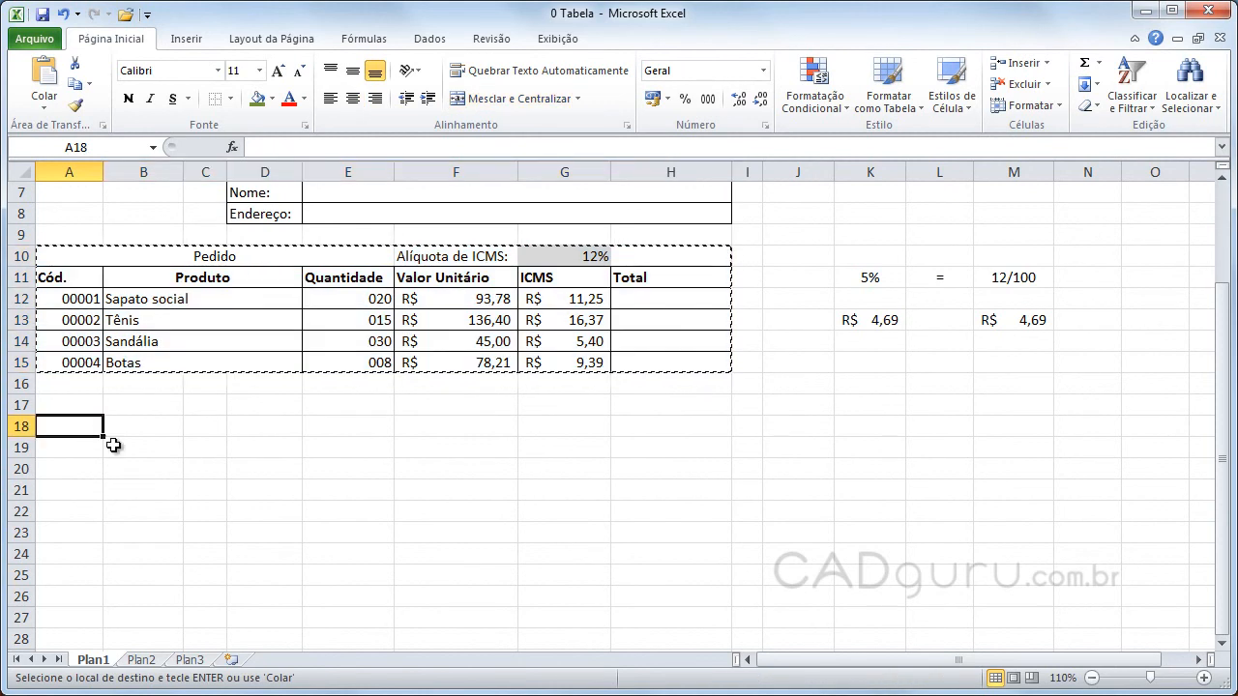
pyautogui.hotkey('ctrl', 'v')
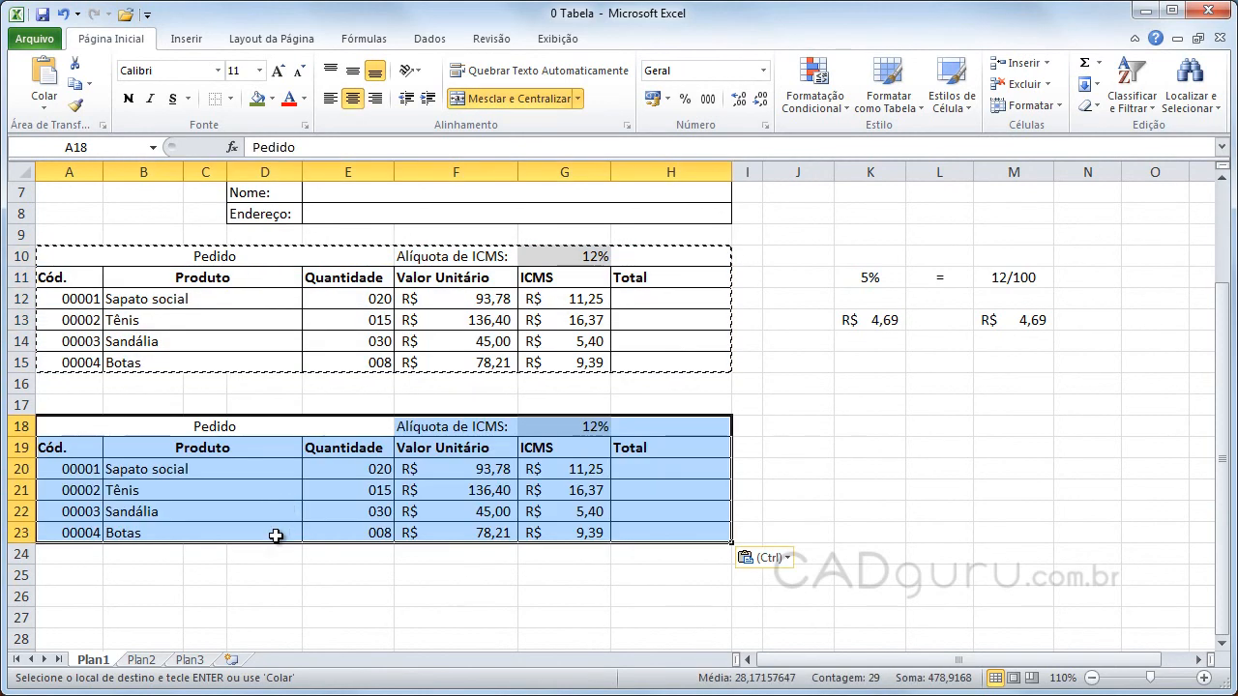
pyautogui.press('Escape')
pyautogui.click(461, 595)
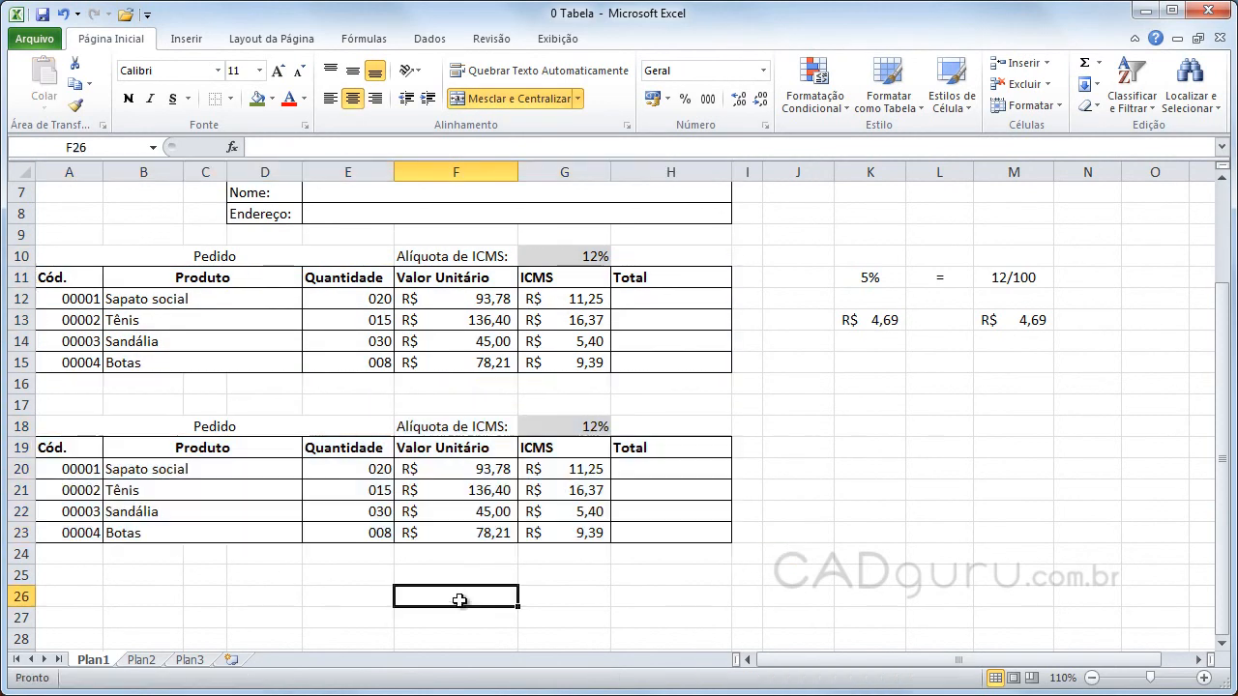
# Delete the ICMS column cells G19:G23 from the copied table so the Total column moves beside Valor Unitário.
pyautogui.moveTo(573, 448); pyautogui.dragTo(573, 532)
pyautogui.click(1031, 86)
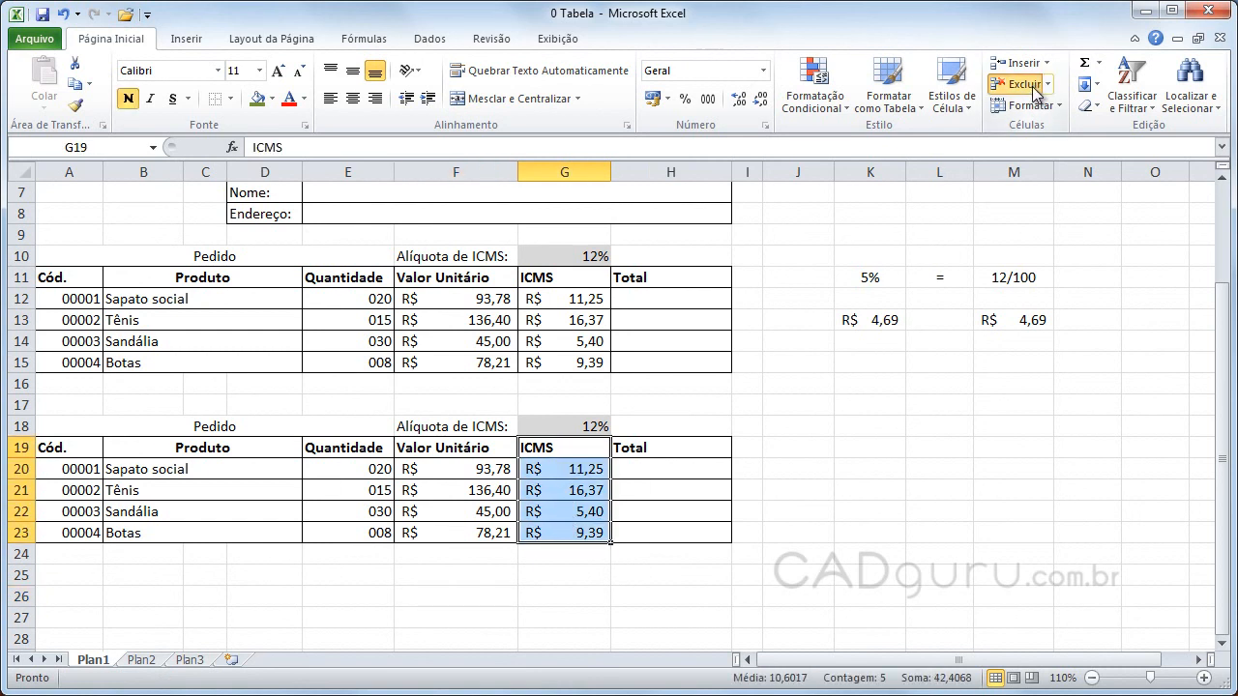
pyautogui.click(685, 556)
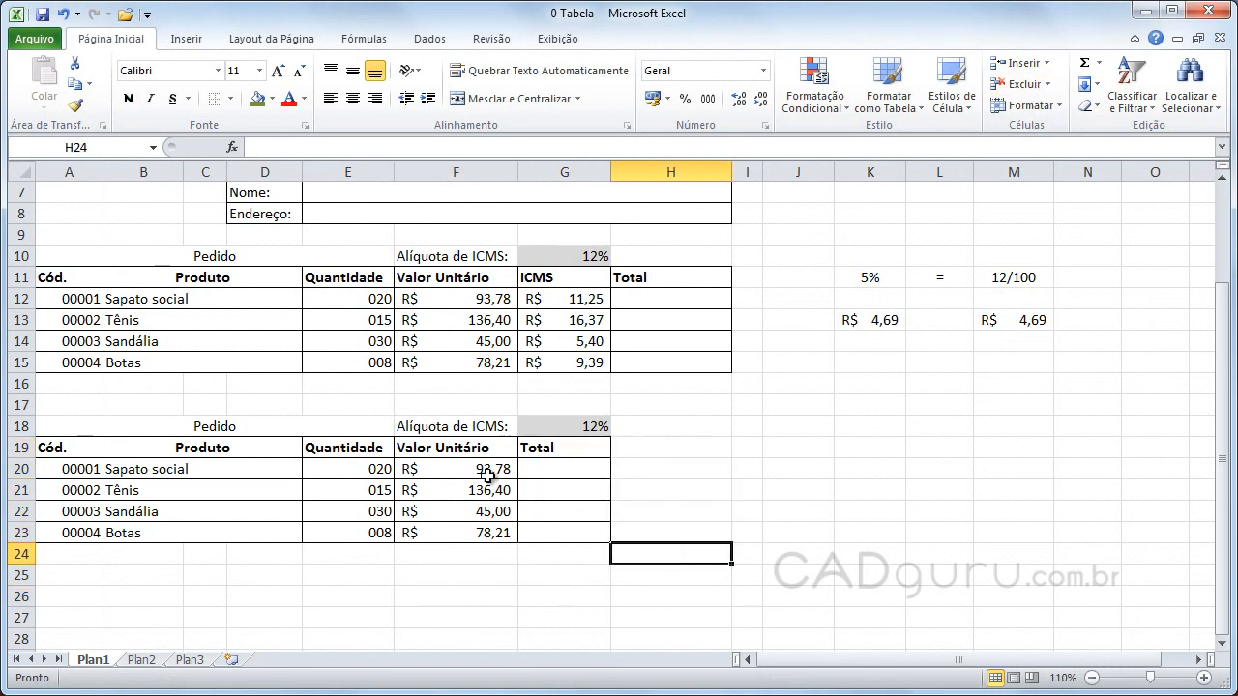
# Enter =F20+(F20*$G$18) in G20 to add the ICMS to the Sapato social unit price with an absolute rate reference.
pyautogui.click(560, 474)
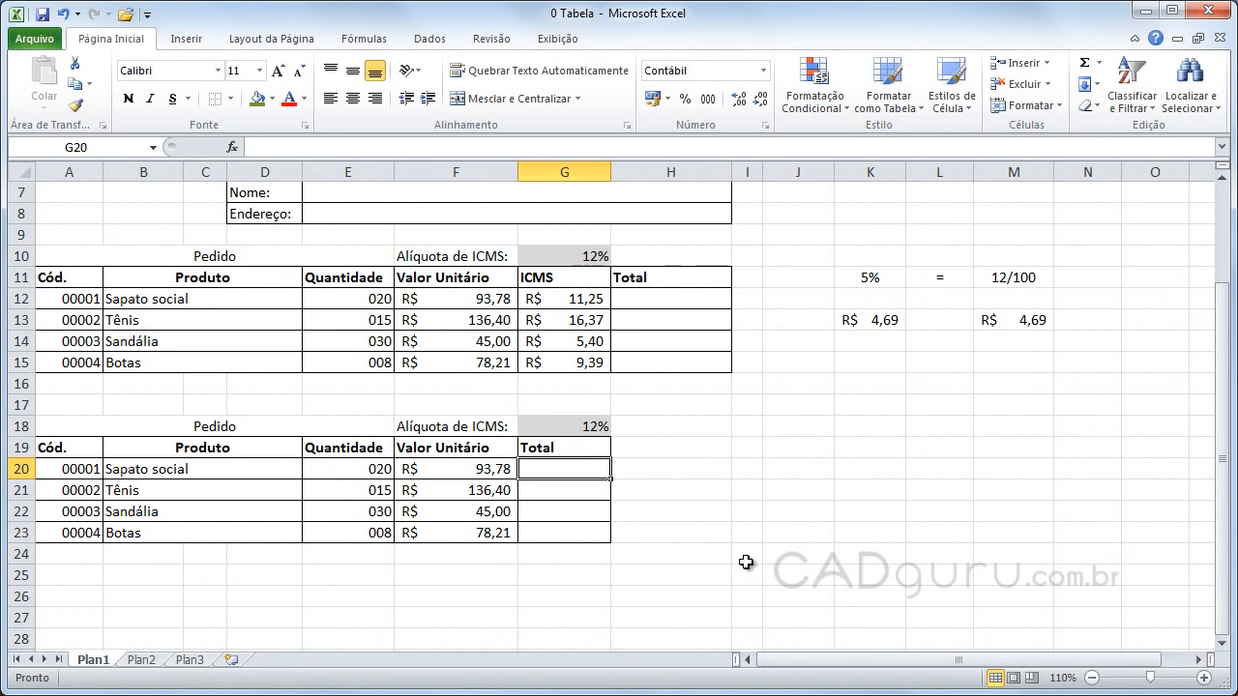
pyautogui.write('=')
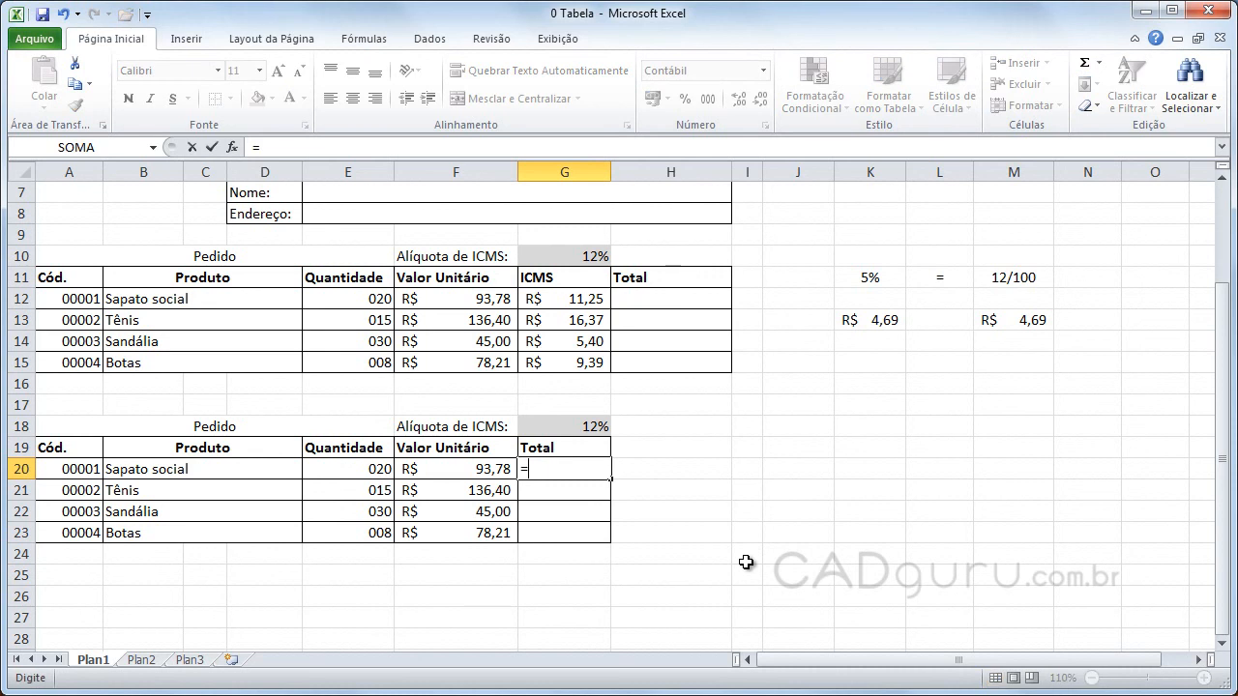
pyautogui.click(453, 466)
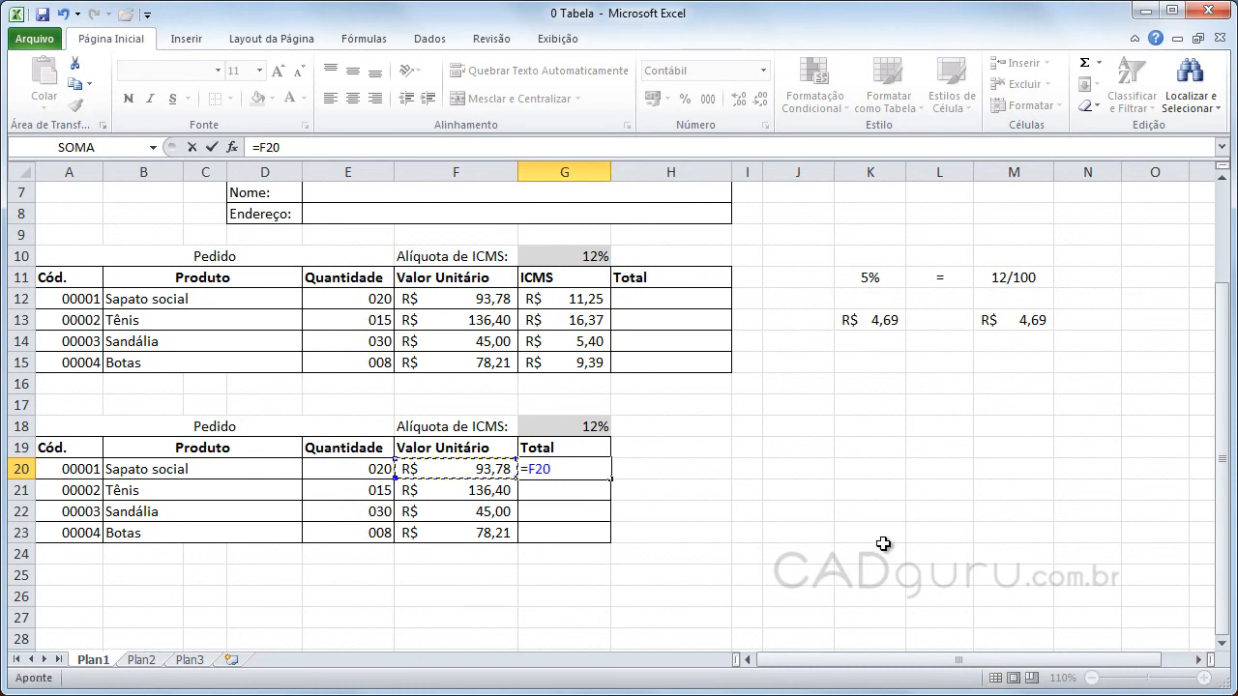
pyautogui.write('+')
pyautogui.write('(')
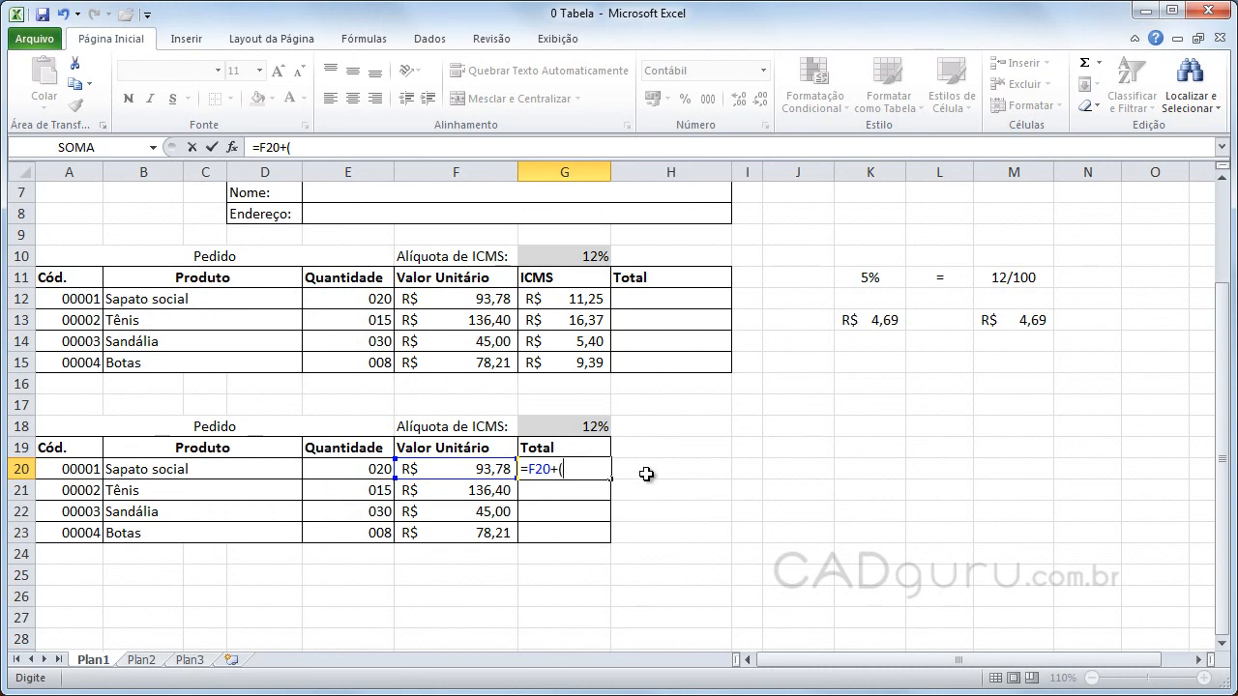
pyautogui.click(456, 470)
pyautogui.click(590, 426)
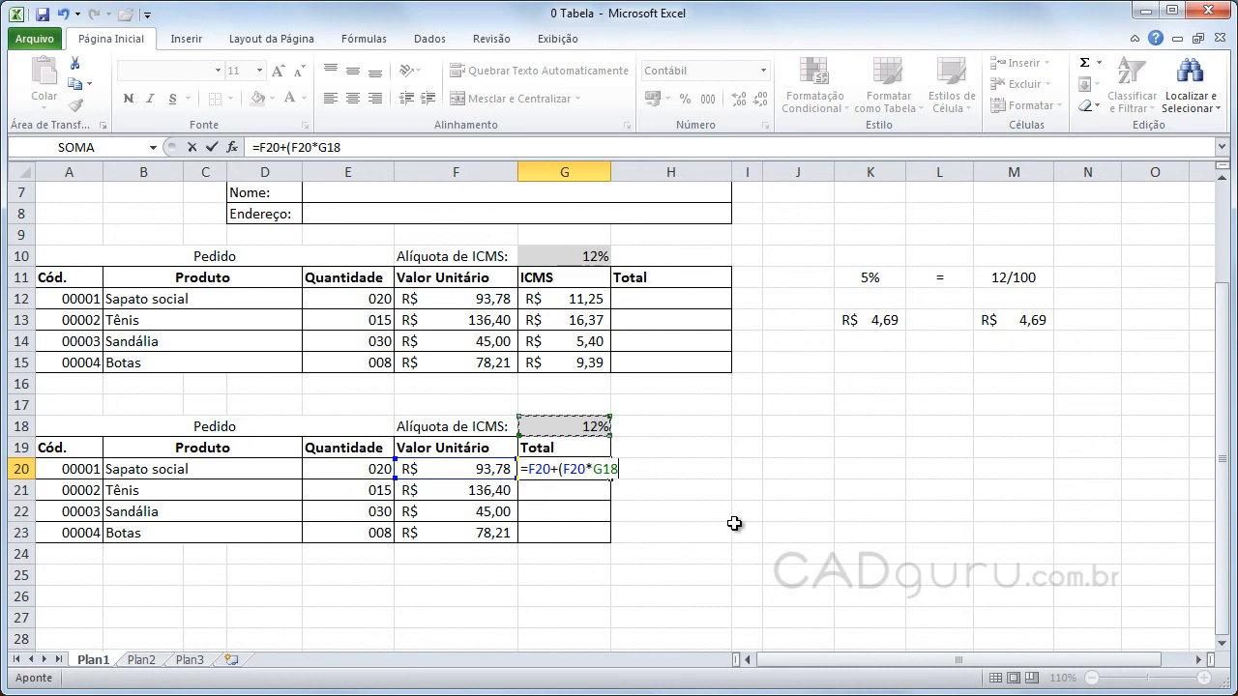
pyautogui.click(597, 470)
pyautogui.write('$G')
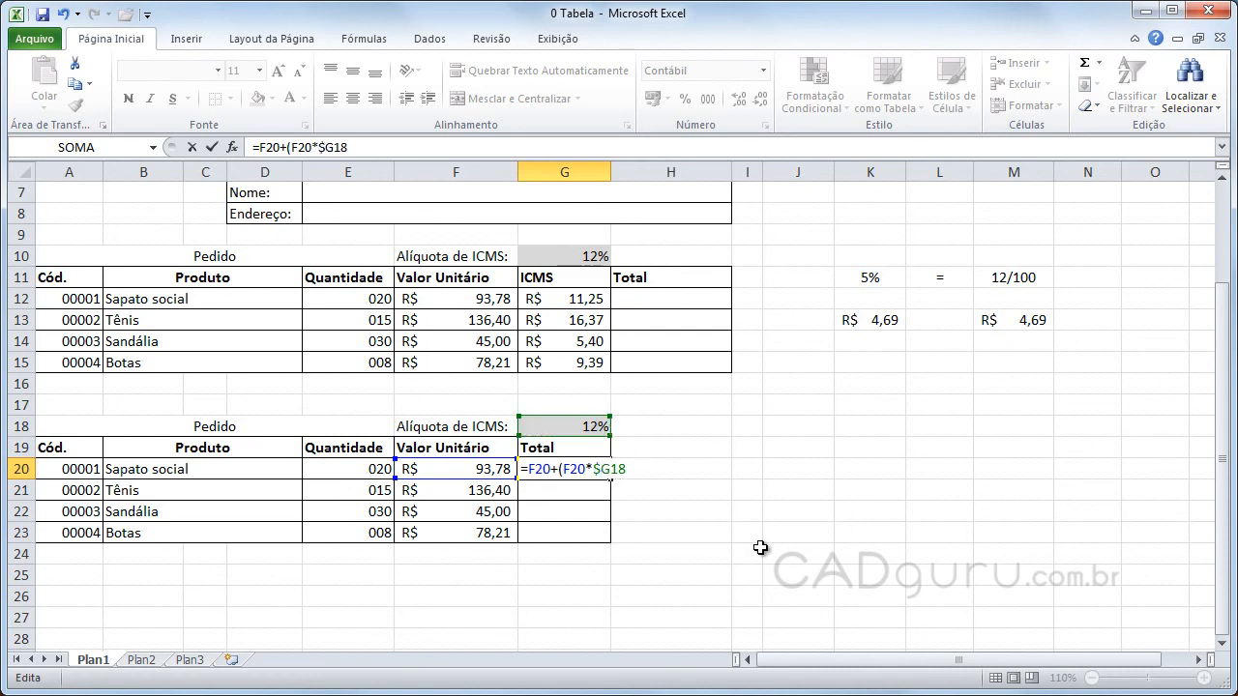
pyautogui.write('$18')
pyautogui.scroll(1, 704, 523)
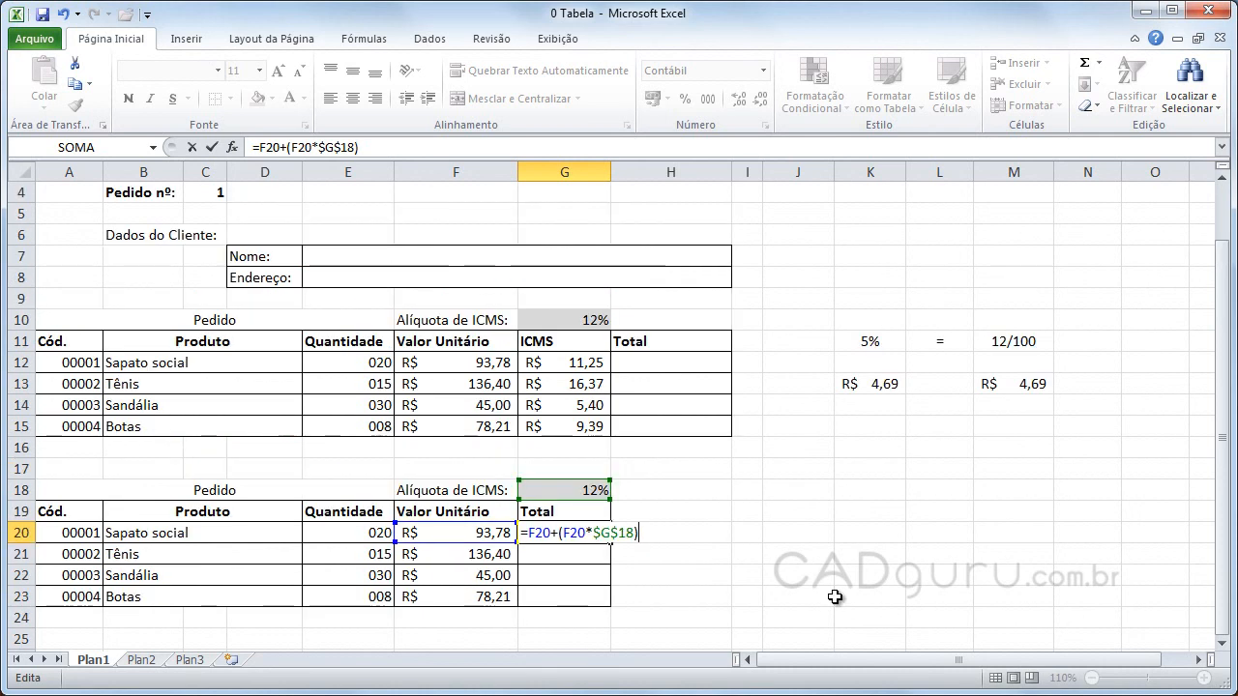
pyautogui.press('Return')
# Fill the G20 Total formula down through G23 for the remaining products.
pyautogui.scroll(-2, 716, 518)
pyautogui.click(596, 406)
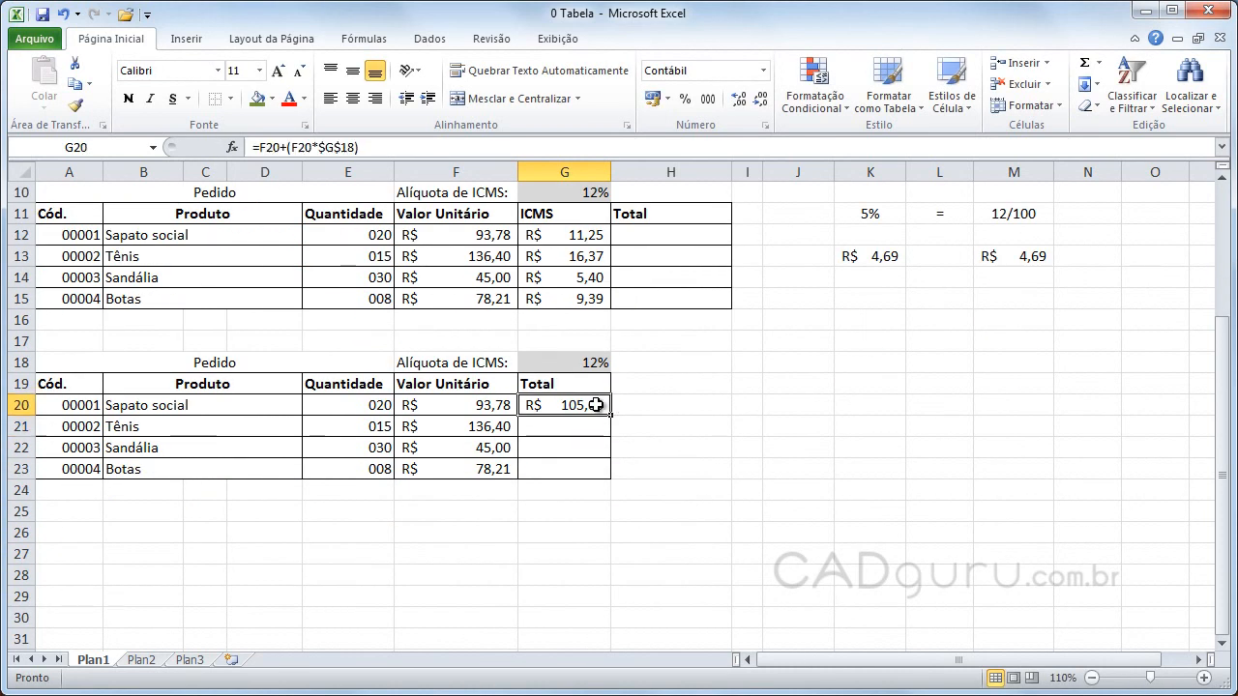
pyautogui.moveTo(610, 415); pyautogui.dragTo(604, 479)
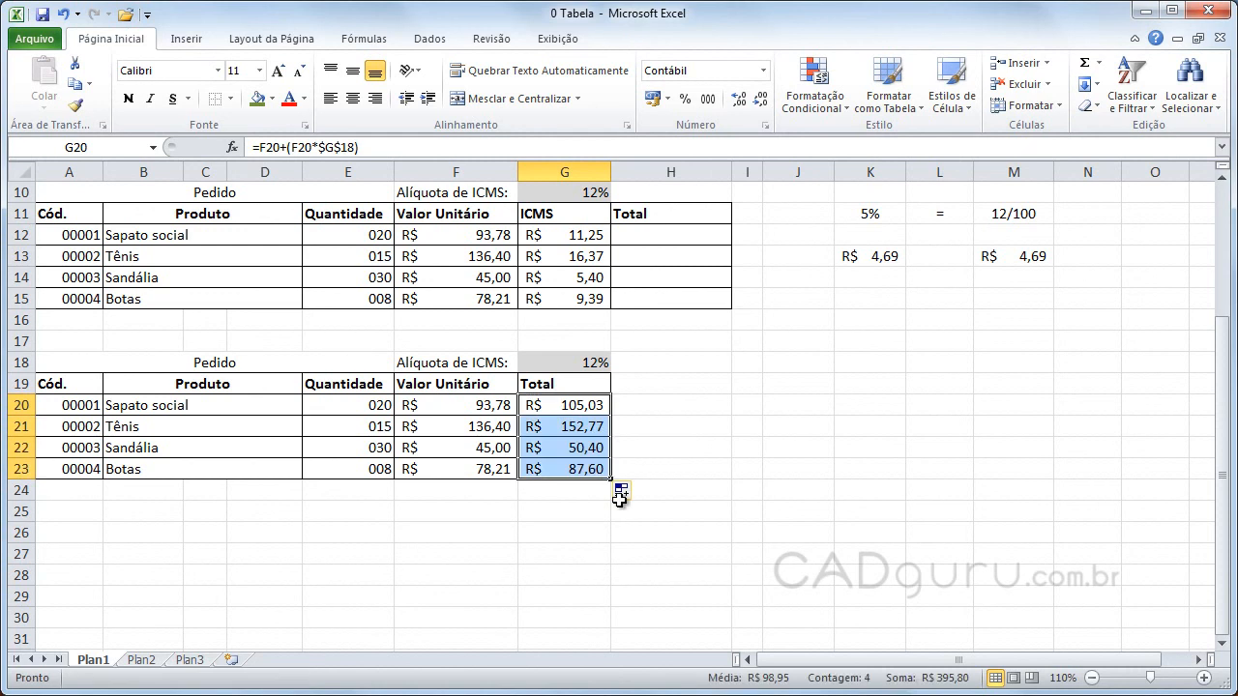
pyautogui.moveTo(799, 555); pyautogui.dragTo(808, 540)
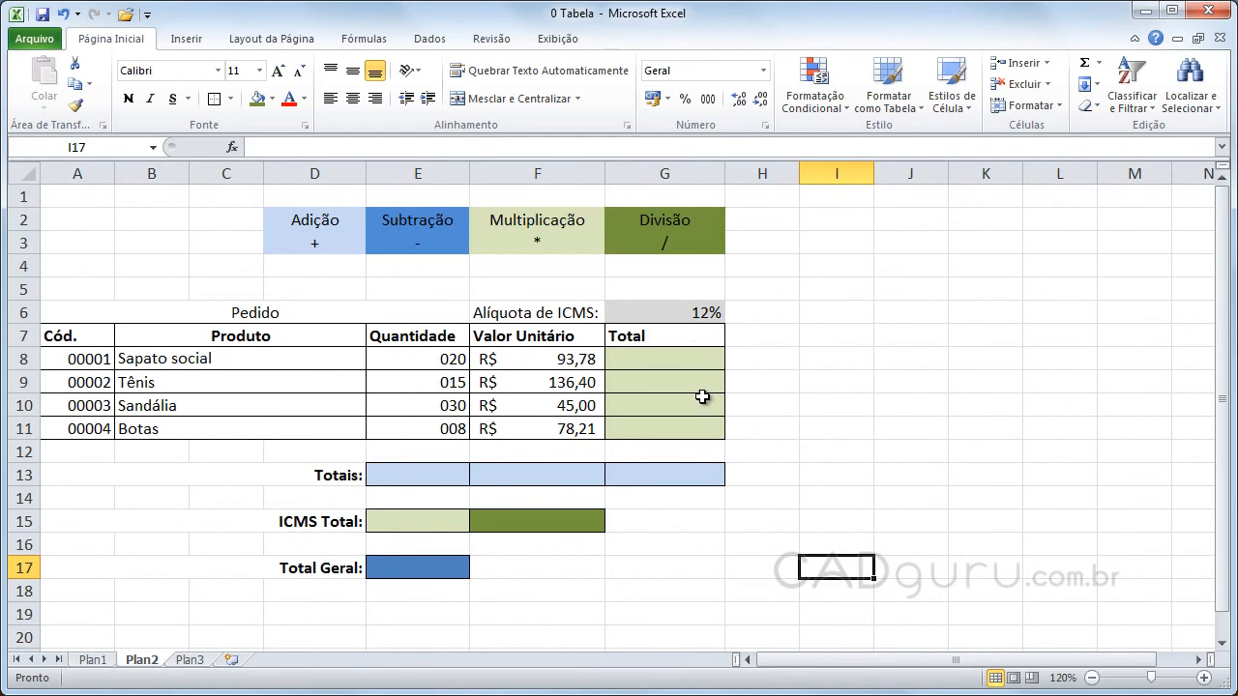
# Enter =E8*F8 in G8 on sheet Plan2 to multiply the Sapato social quantity by its unit price.
pyautogui.click(658, 361)
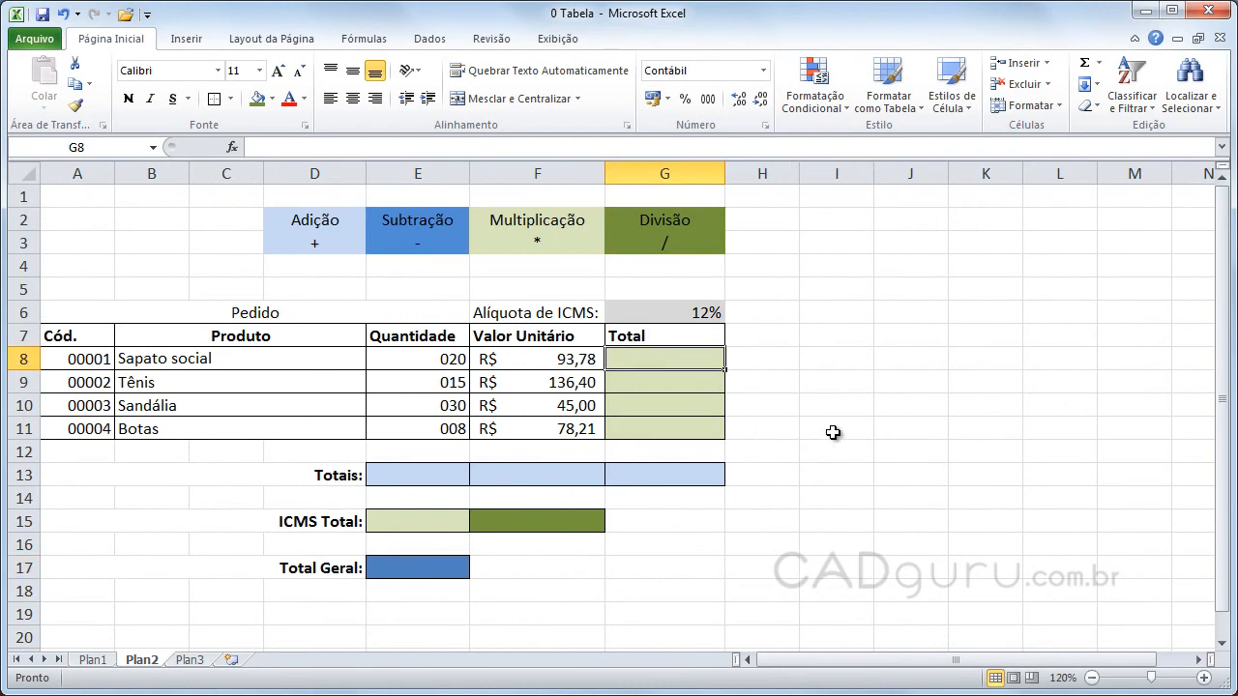
pyautogui.write('=')
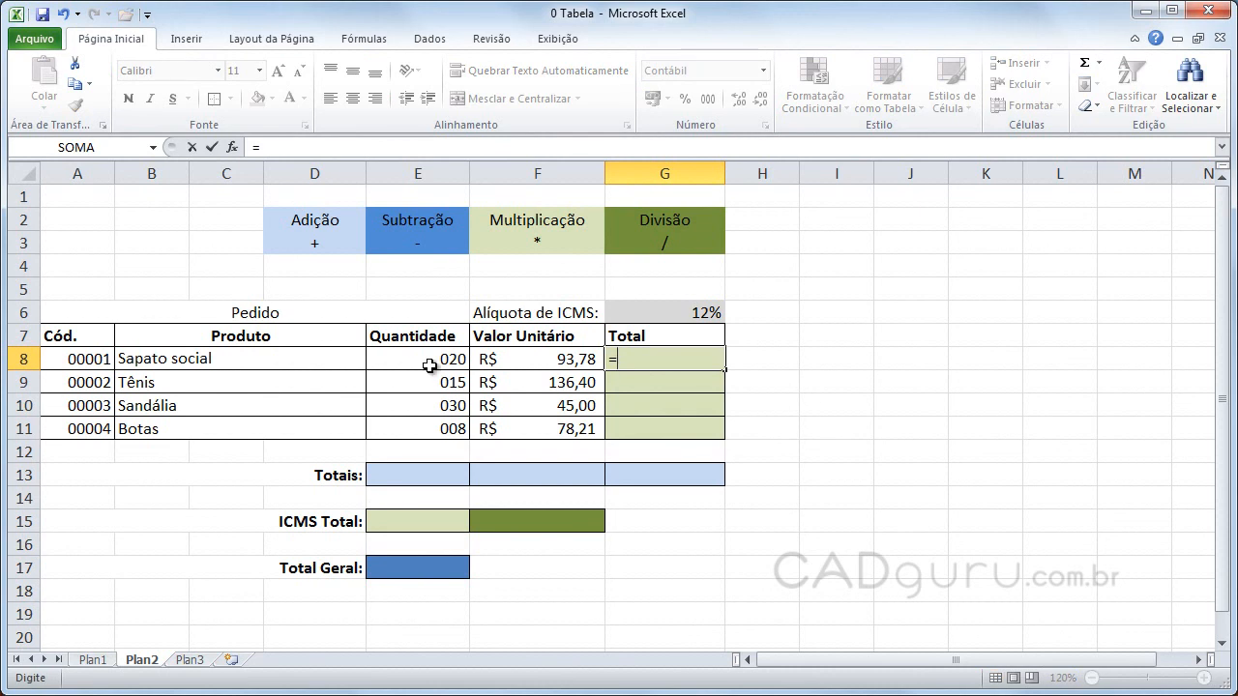
pyautogui.click(379, 363)
pyautogui.write('*')
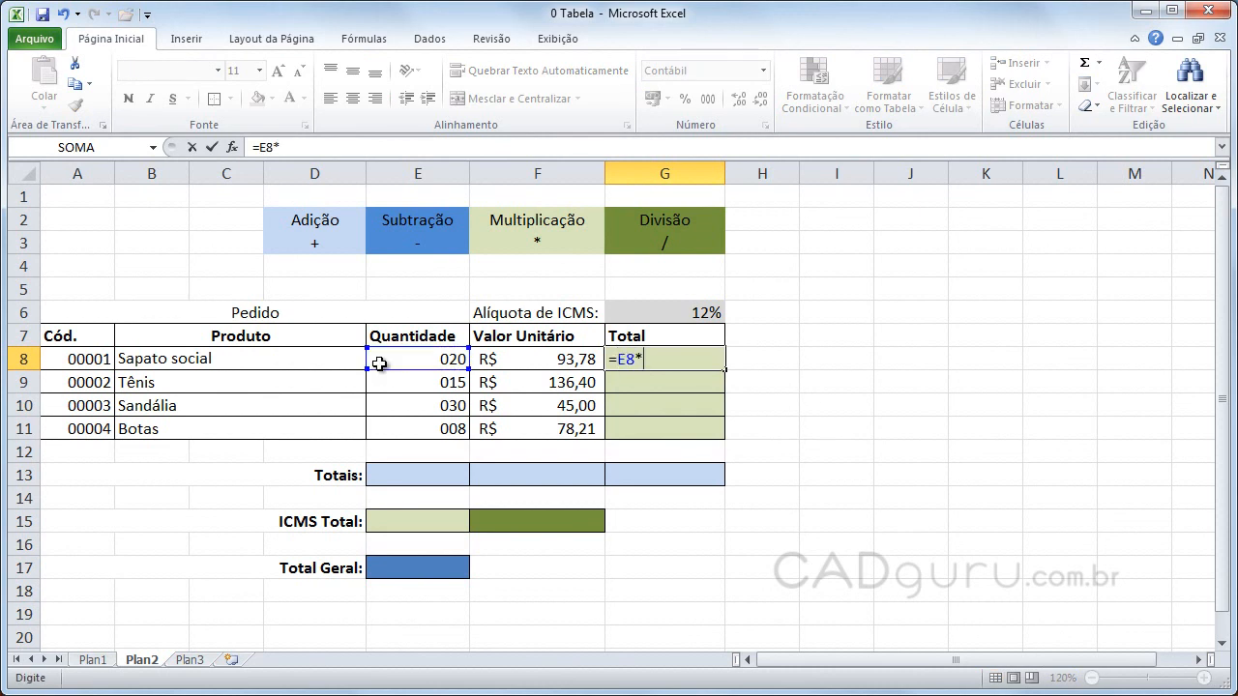
pyautogui.click(527, 365)
pyautogui.press('Return')
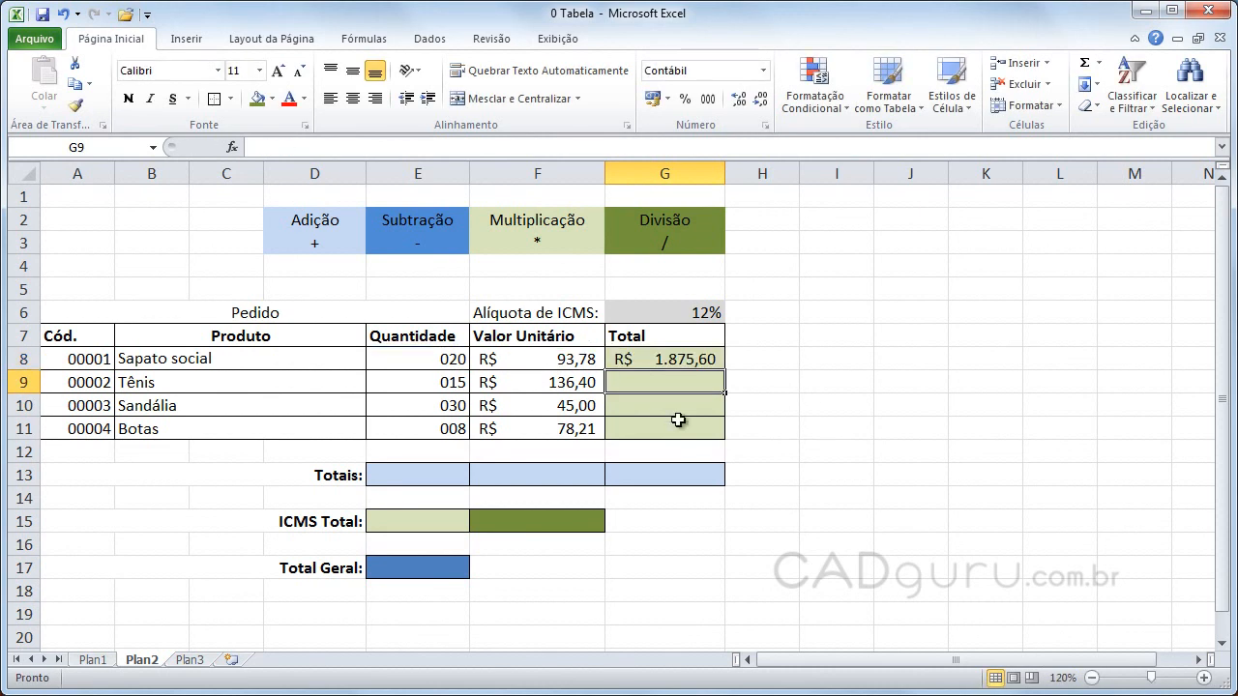
# Fill the G8 Total formula down through G11 for the other products.
pyautogui.click(687, 359)
pyautogui.moveTo(724, 372); pyautogui.dragTo(724, 440)
pyautogui.click(817, 474)
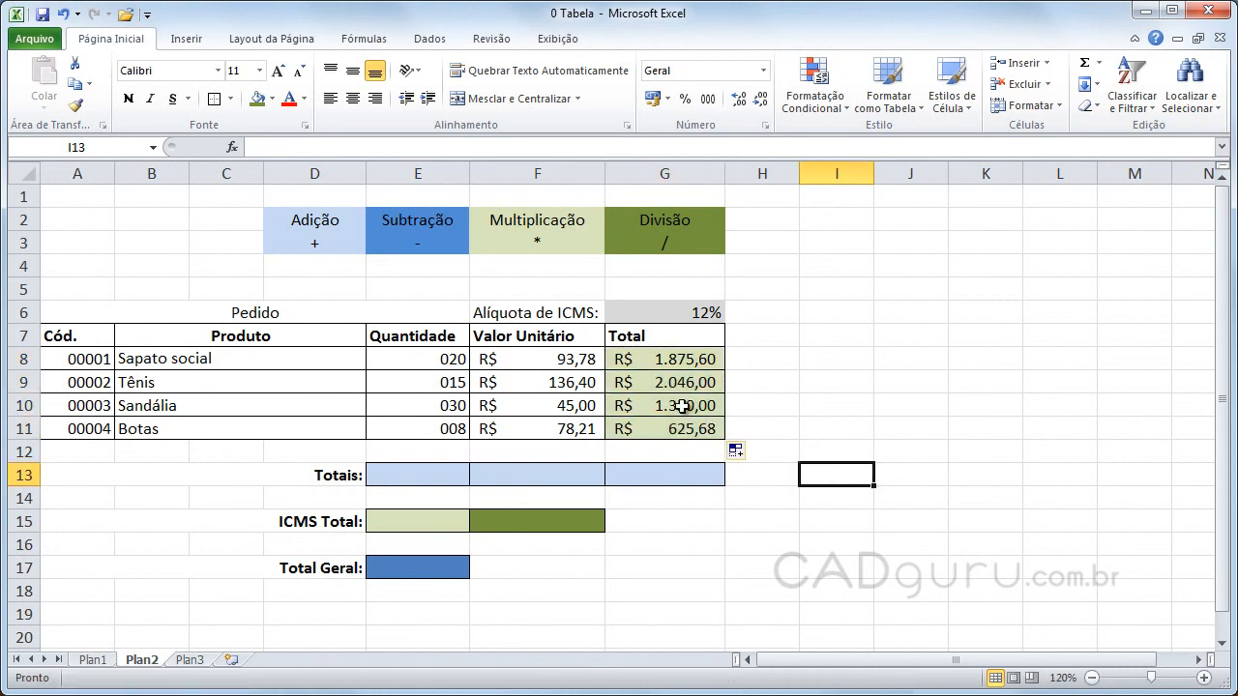
# Enter =E8+E9+E10+E11 in E13 to add up the Quantidade column for the Totais row.
pyautogui.click(423, 471)
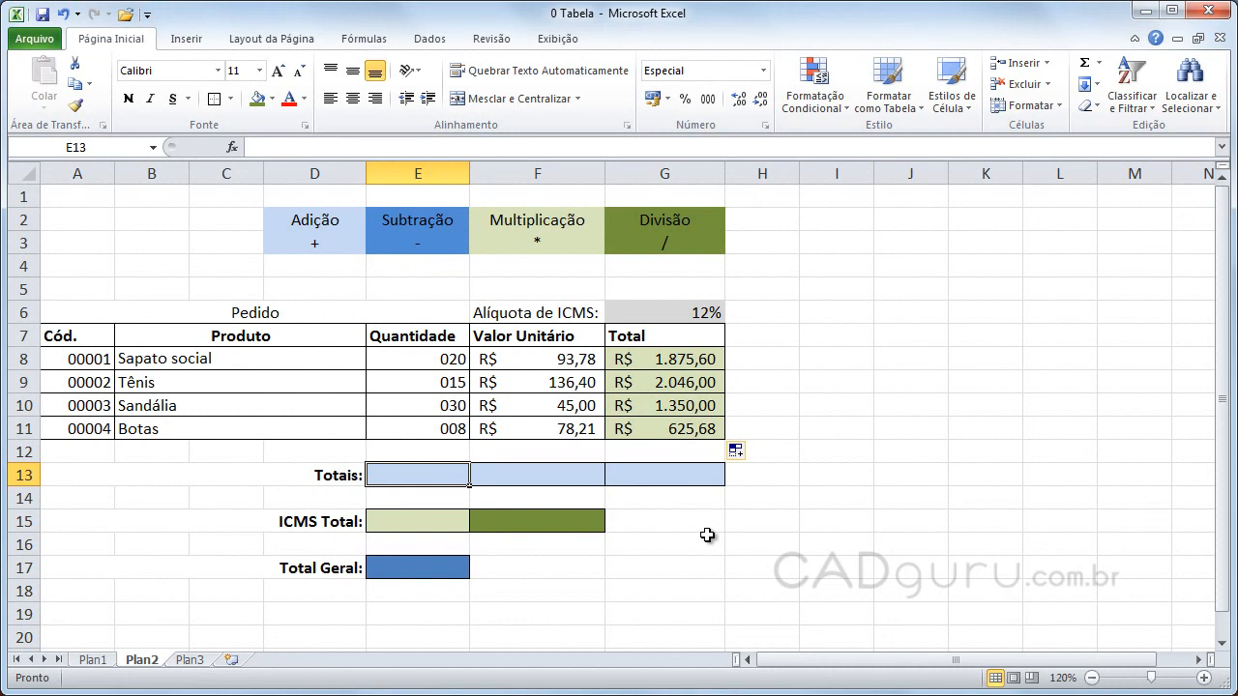
pyautogui.write('=')
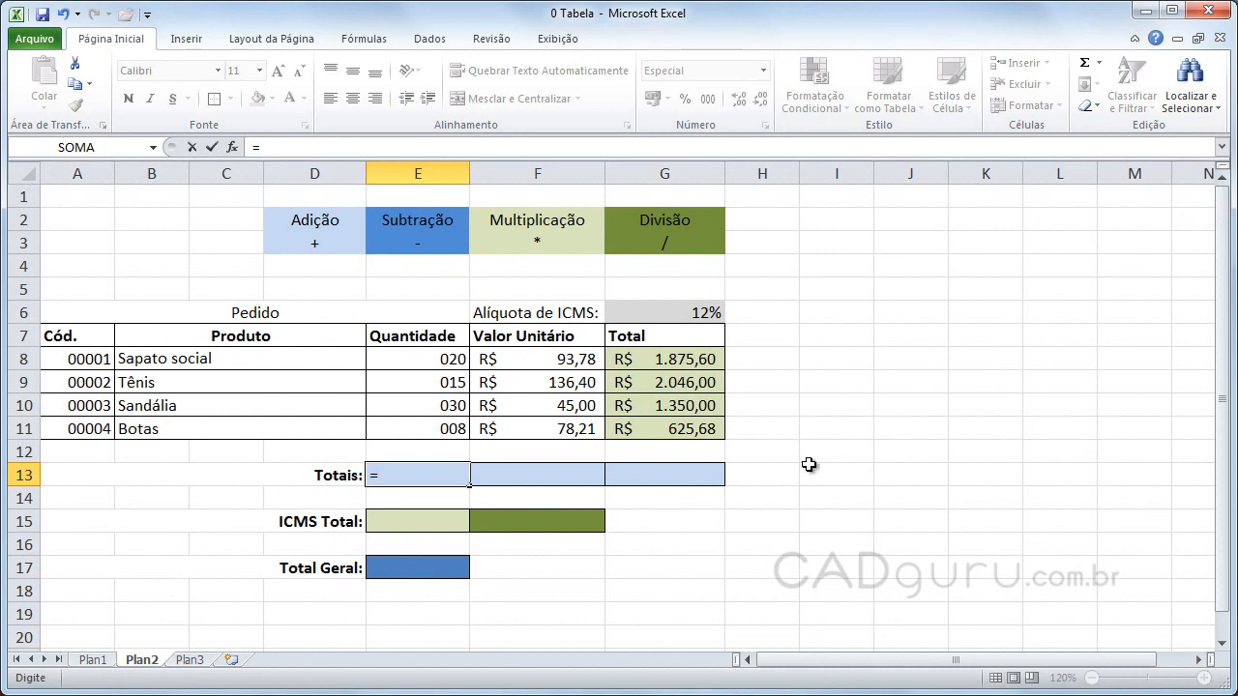
pyautogui.click(431, 361)
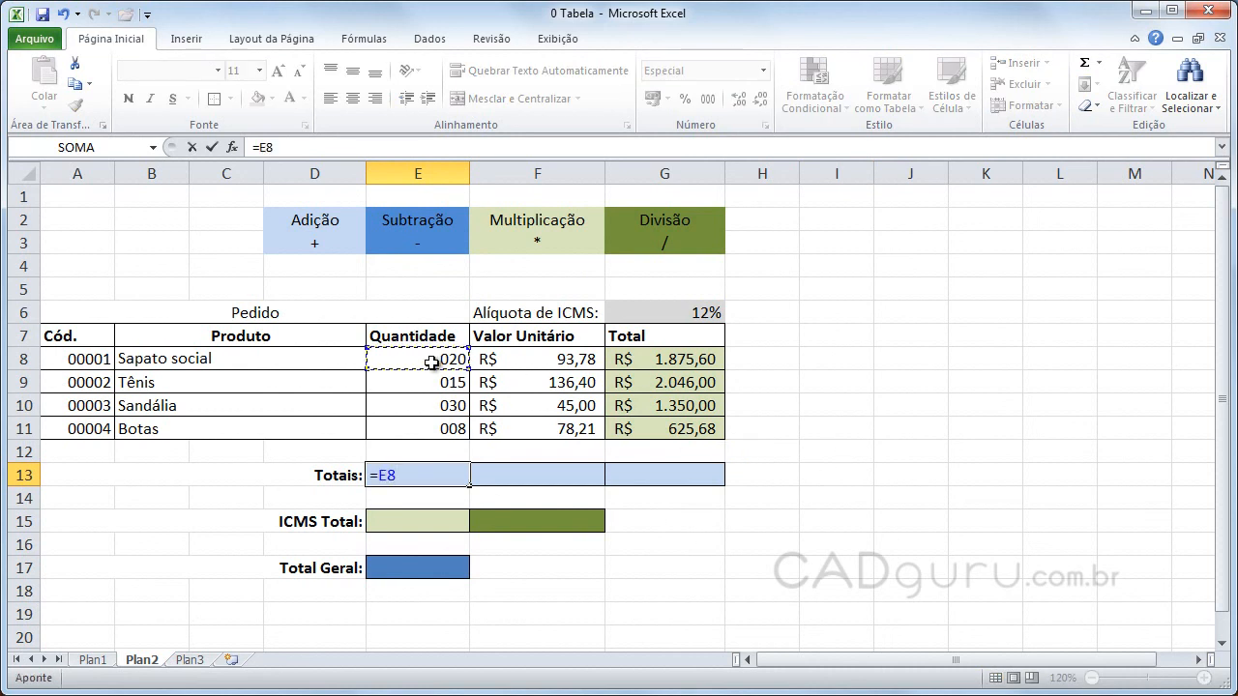
pyautogui.write('+')
pyautogui.click(427, 384)
pyautogui.write('+')
pyautogui.click(427, 410)
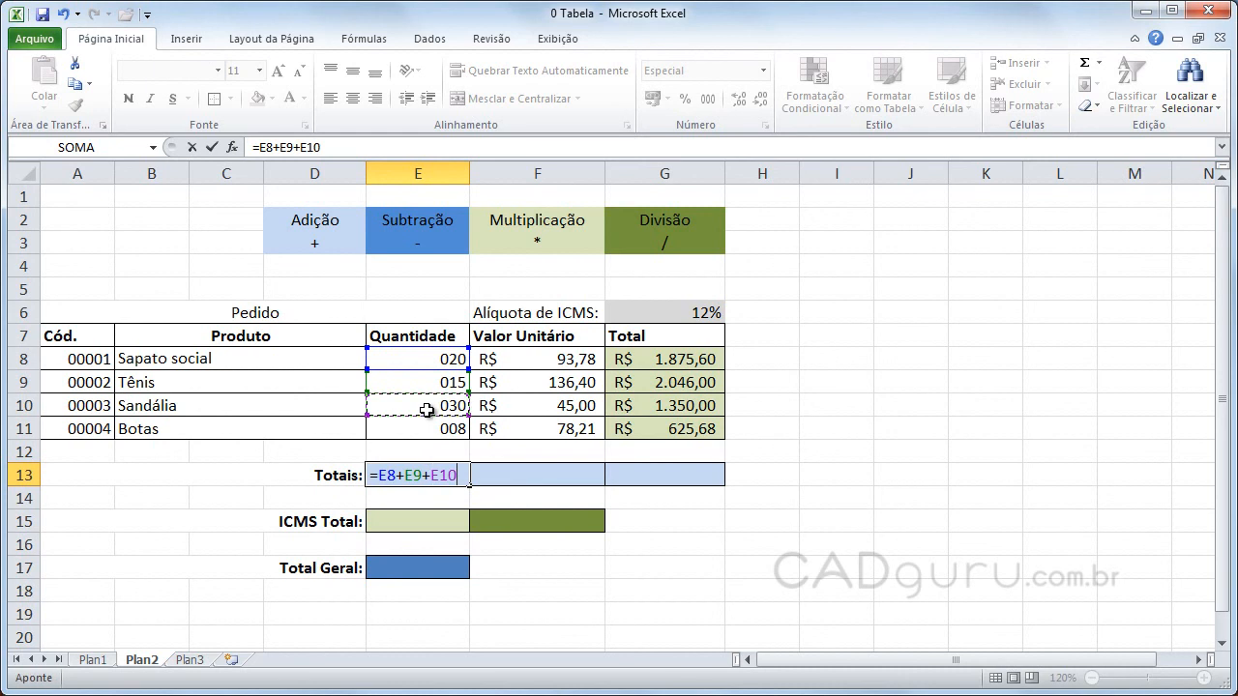
pyautogui.write('+')
pyautogui.click(428, 428)
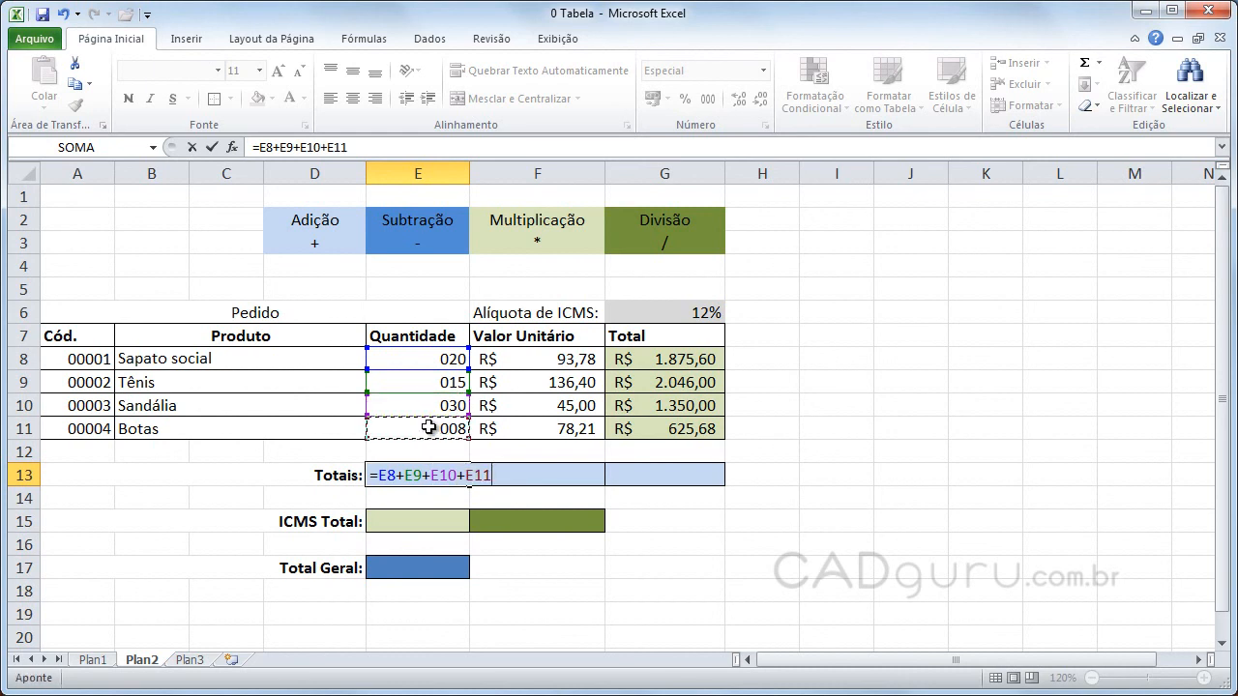
pyautogui.press('Return')
pyautogui.click(768, 525)
# Fill the E13 sum across to G13 and apply the R$ accounting number format to F13:G13.
pyautogui.click(462, 484)
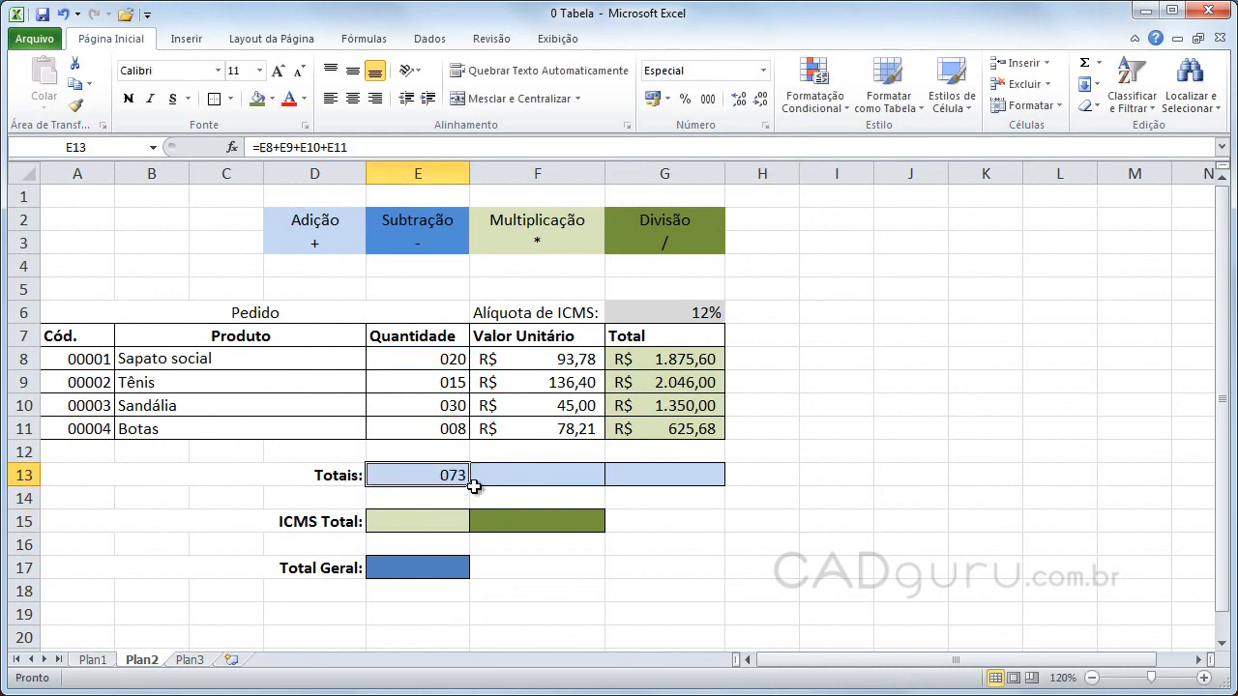
pyautogui.moveTo(471, 487); pyautogui.dragTo(679, 491)
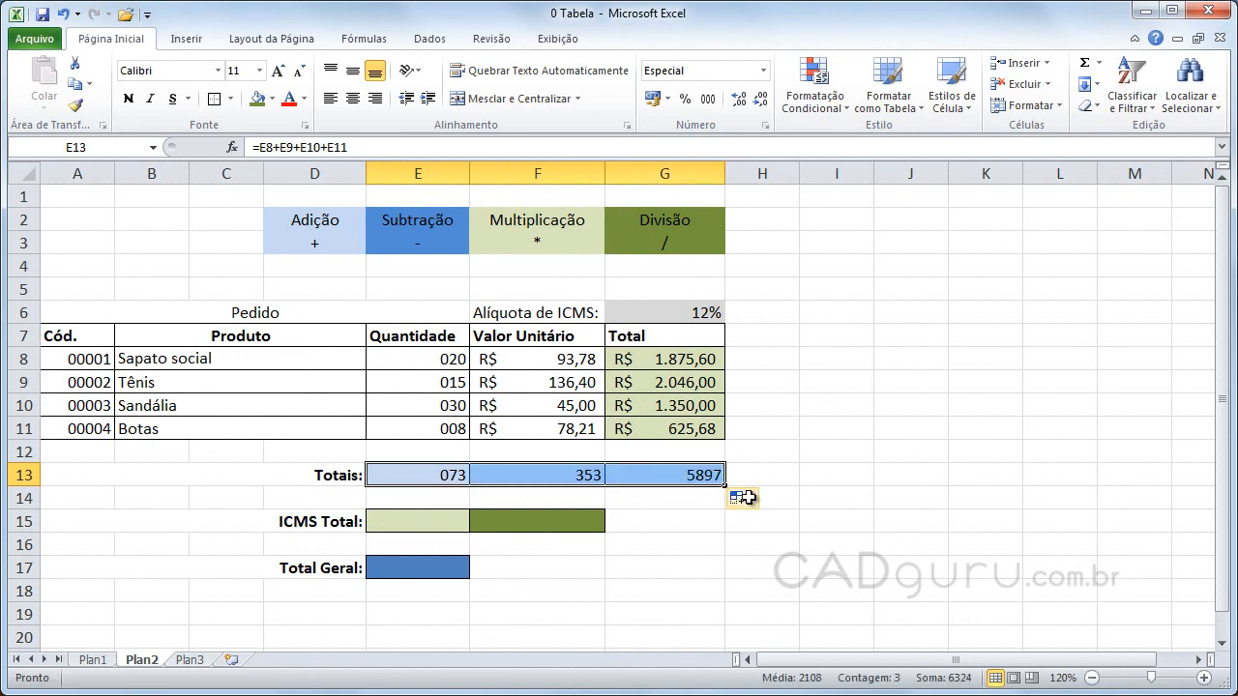
pyautogui.click(901, 497)
pyautogui.moveTo(574, 475); pyautogui.dragTo(639, 479)
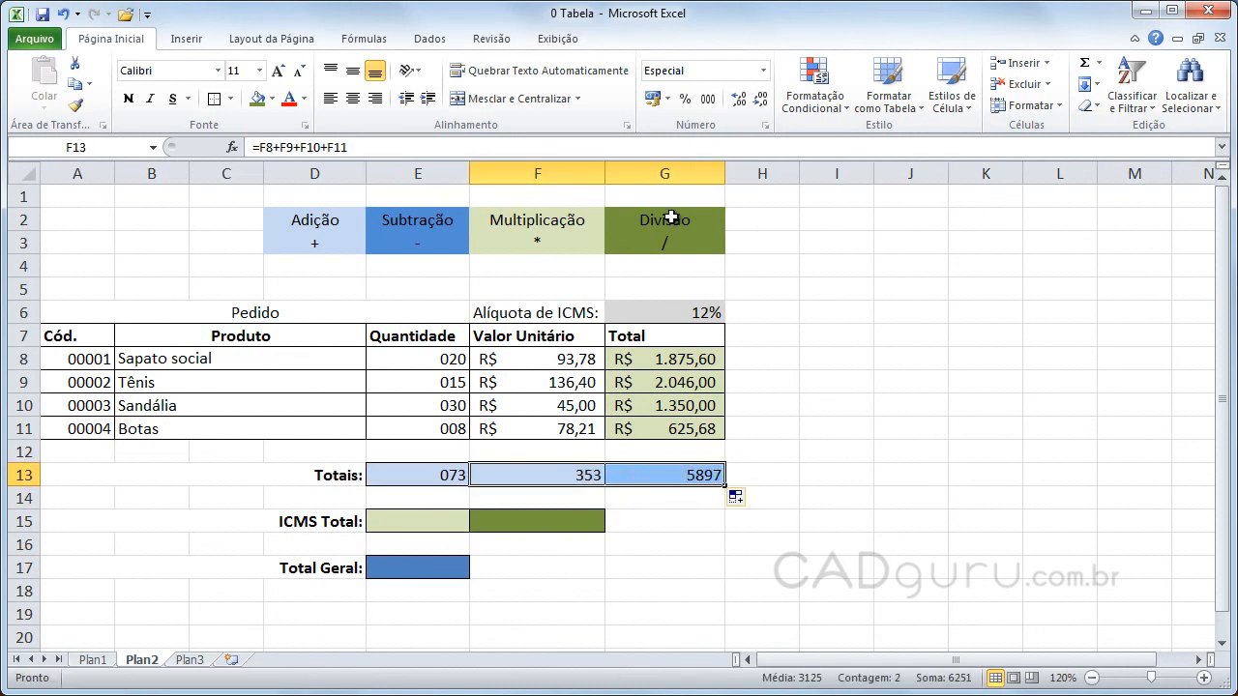
pyautogui.click(653, 99)
pyautogui.click(879, 517)
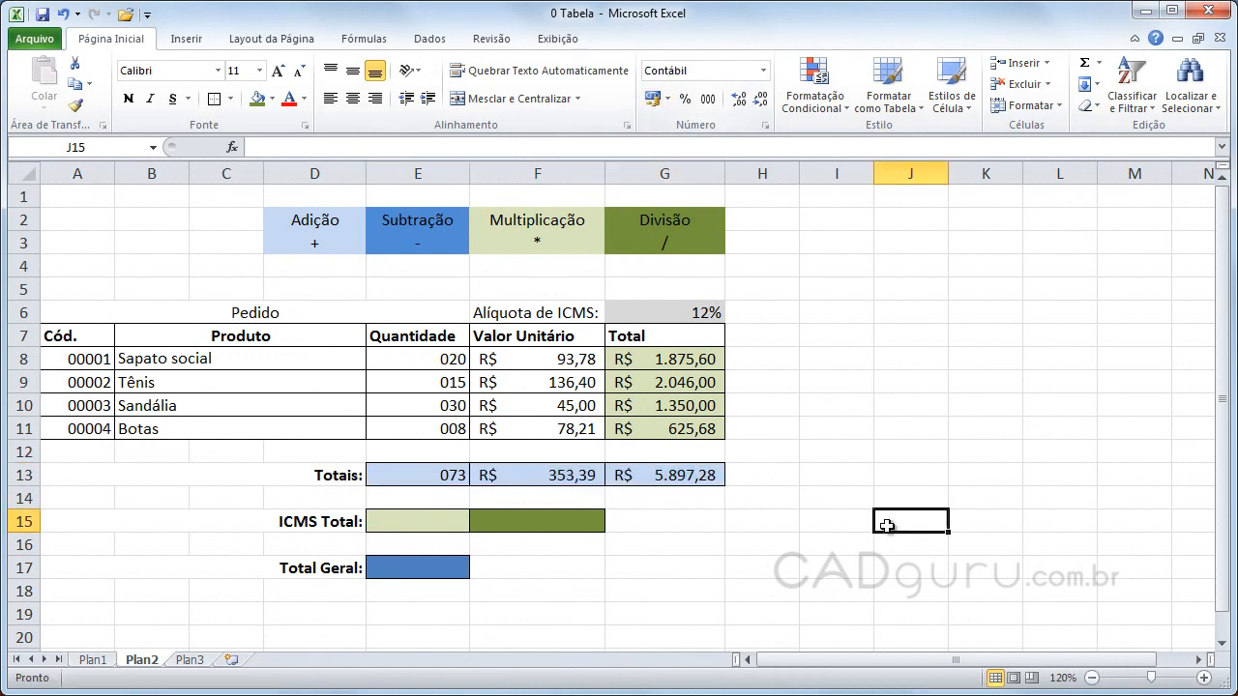
# Enter =G13*G6 in E15 to calculate the ICMS Total from the order total and the tax rate cell.
pyautogui.click(440, 519)
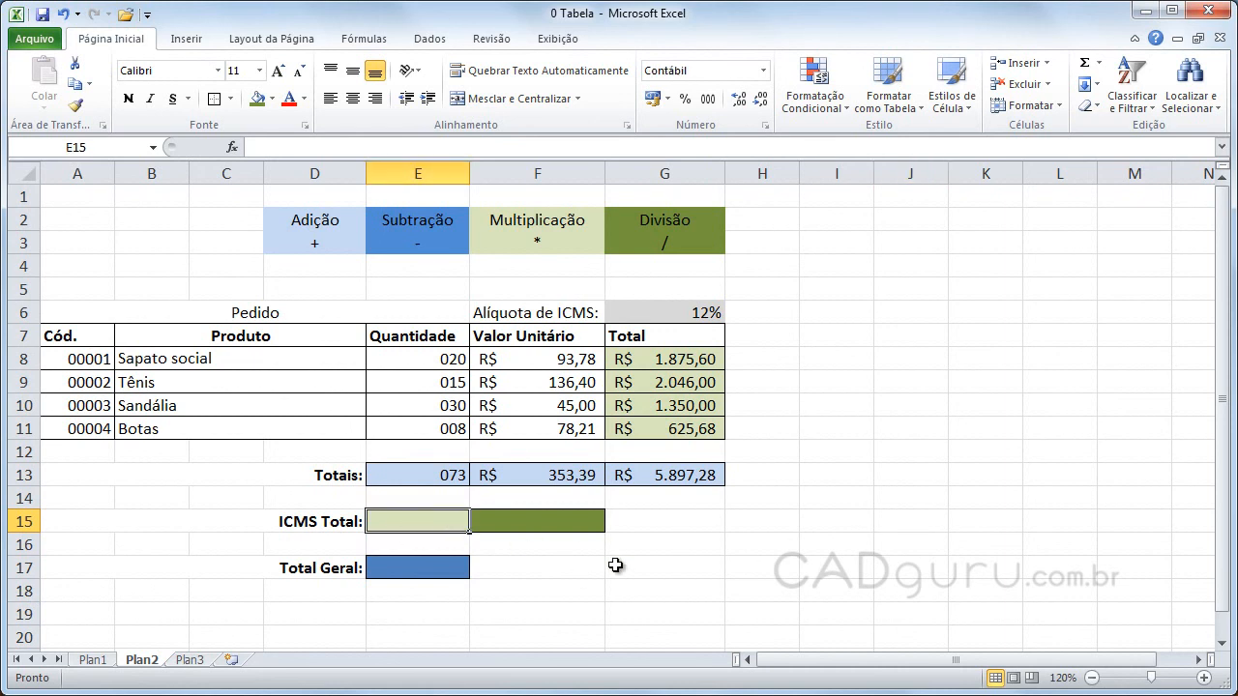
pyautogui.write('=')
pyautogui.click(677, 477)
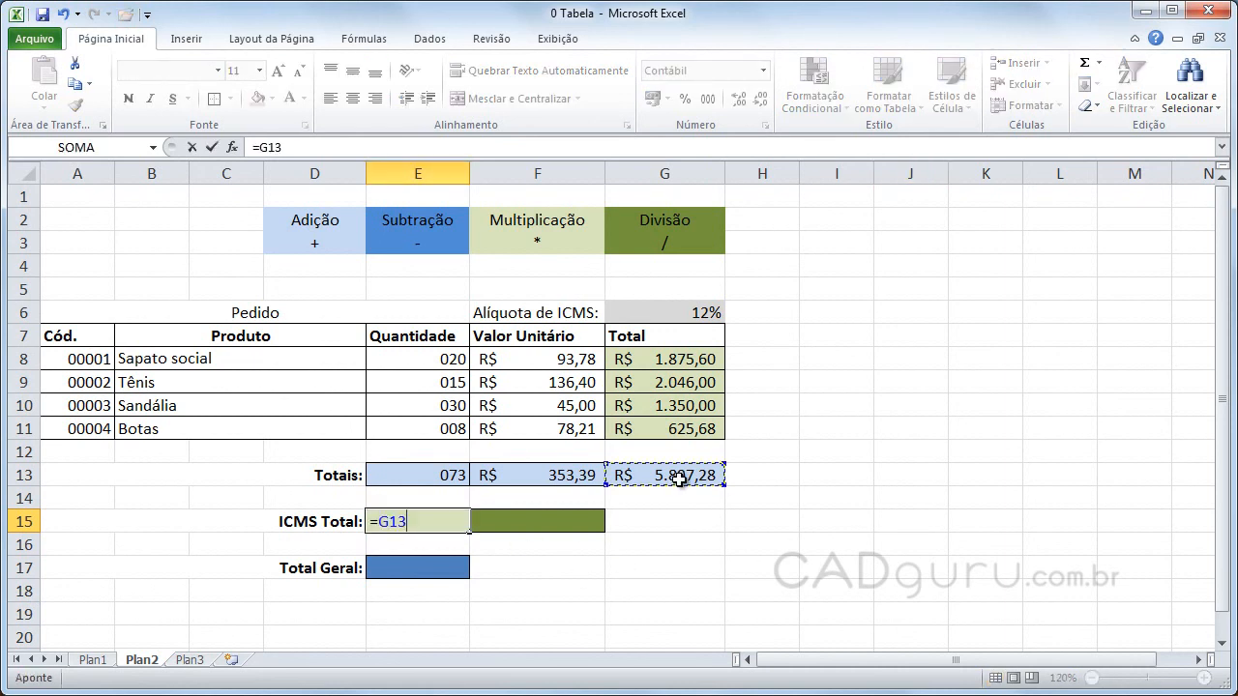
pyautogui.write('*')
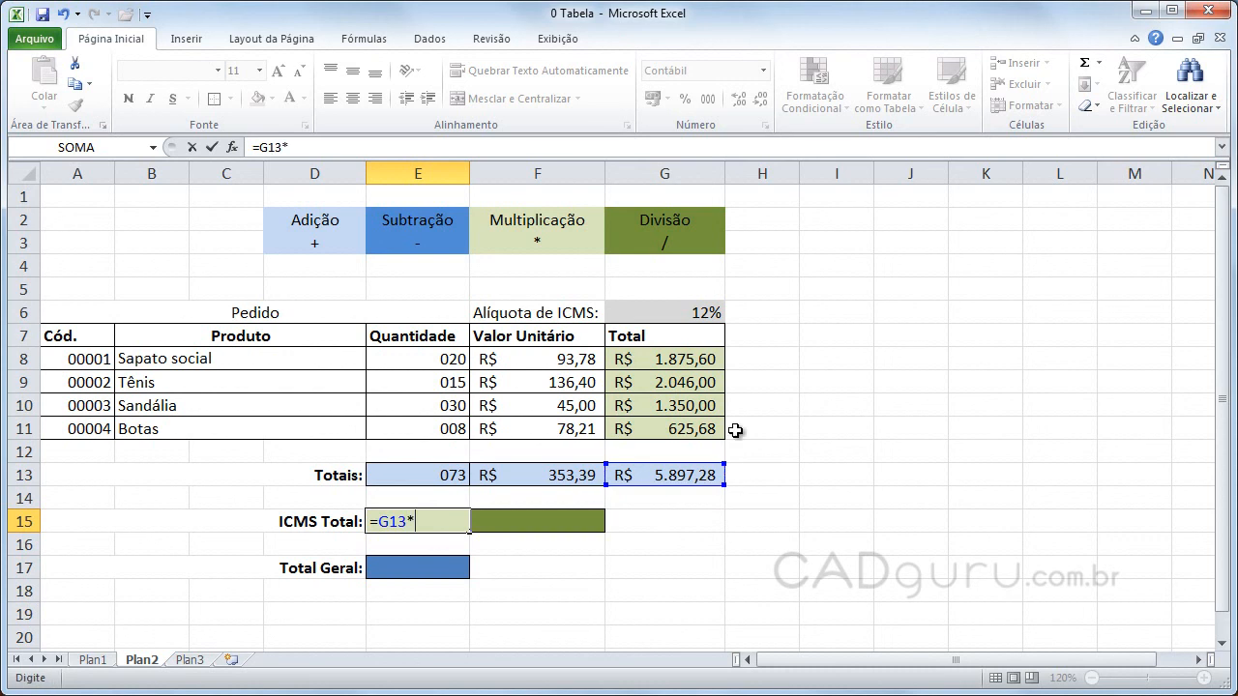
pyautogui.click(665, 309)
pyautogui.press('Return')
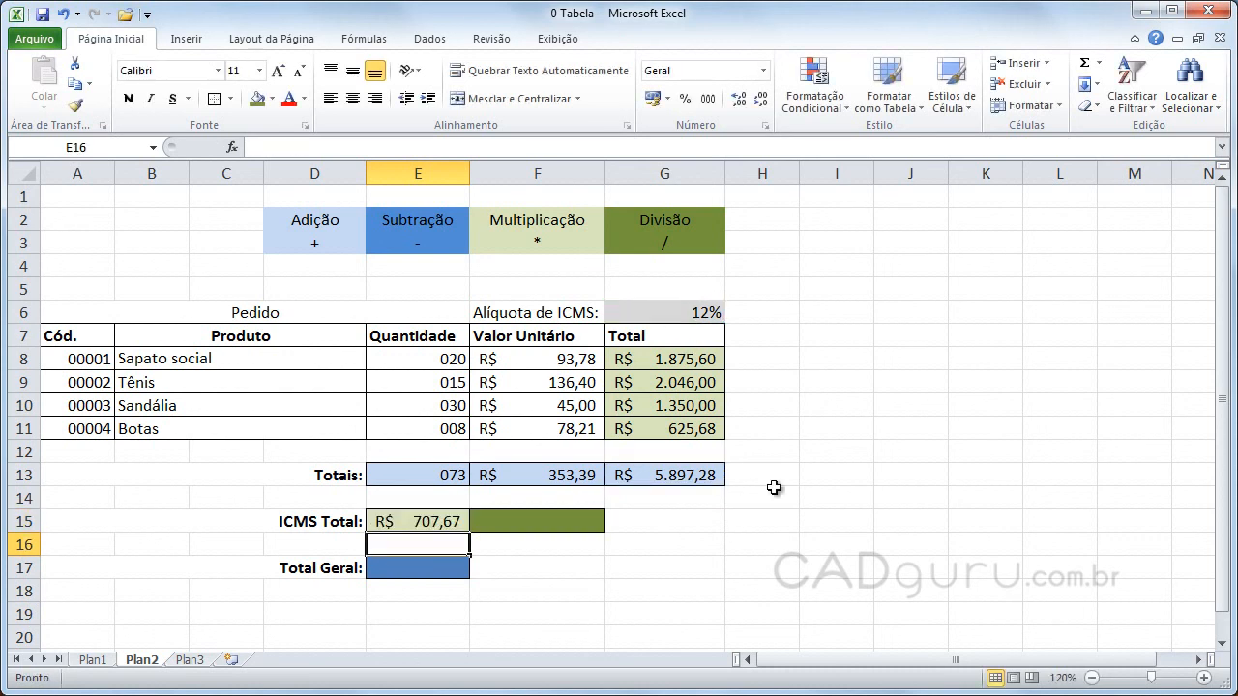
# Enter =G13*(12/100) in F15 to calculate the ICMS Total using division.
pyautogui.click(546, 528)
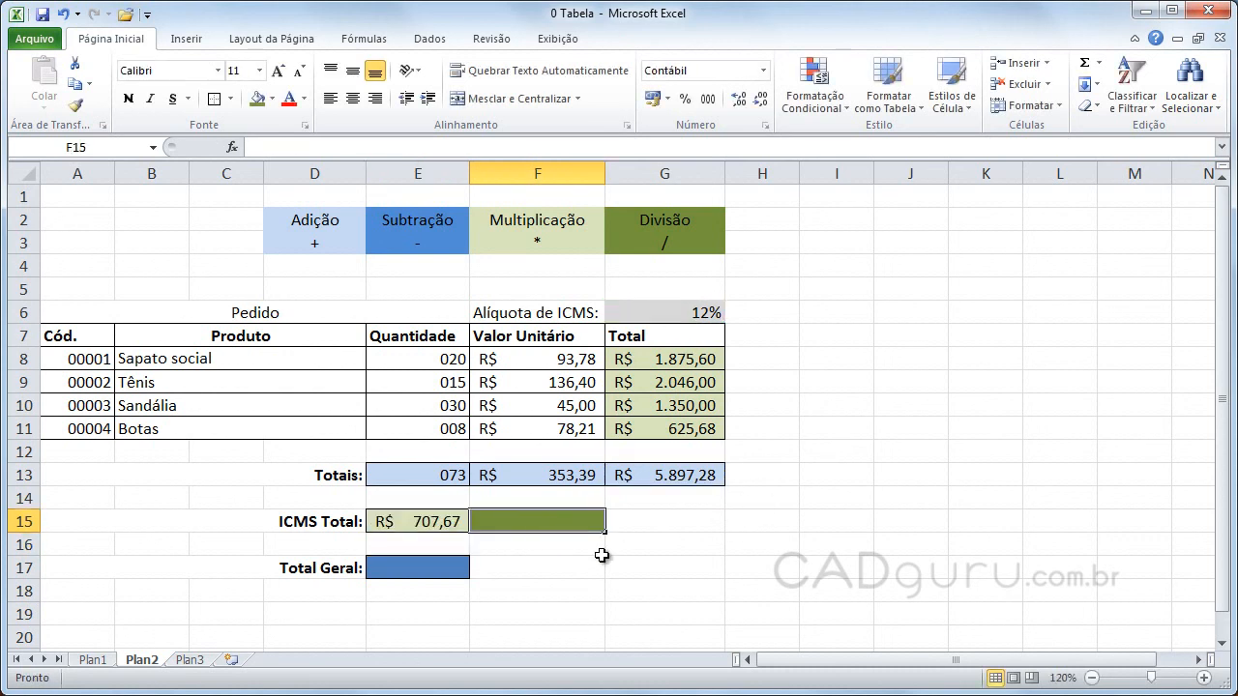
pyautogui.write('=')
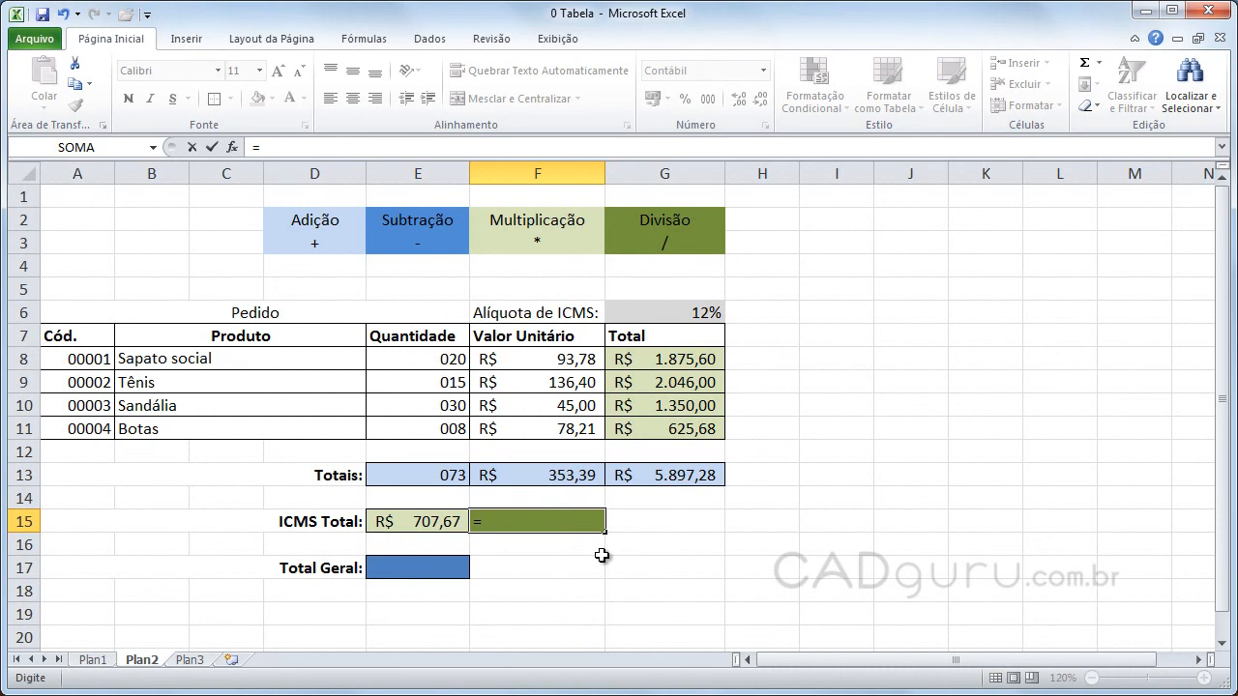
pyautogui.click(656, 475)
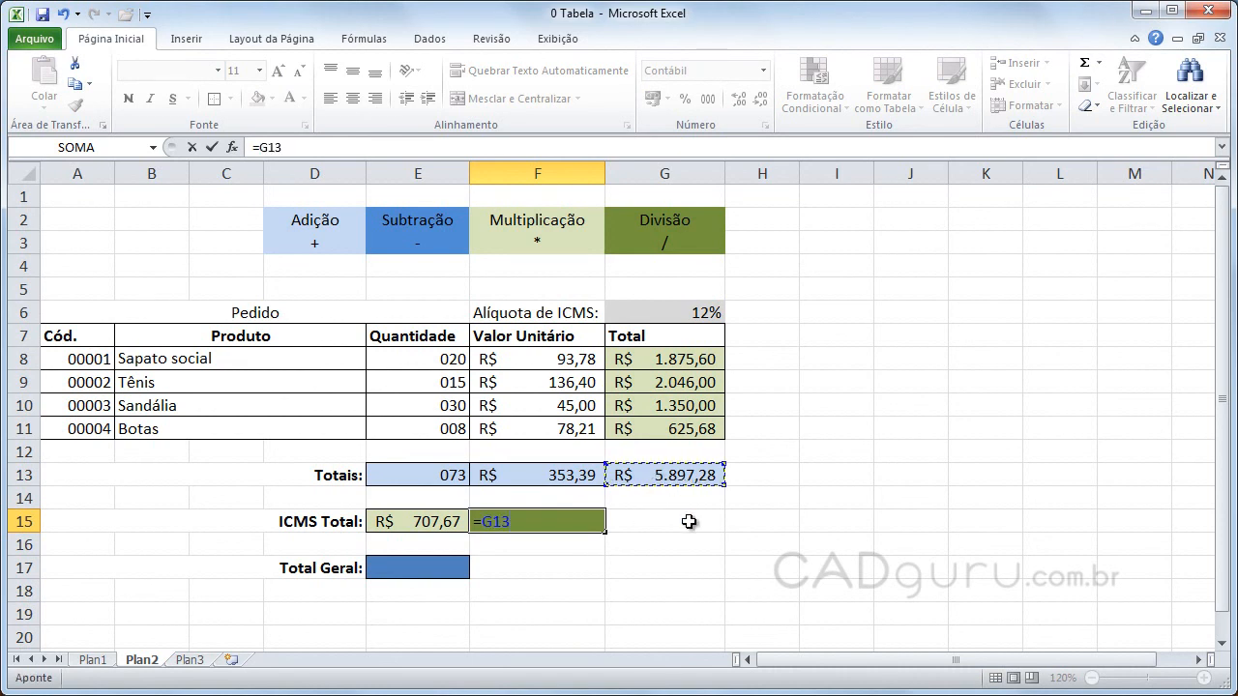
pyautogui.write('*')
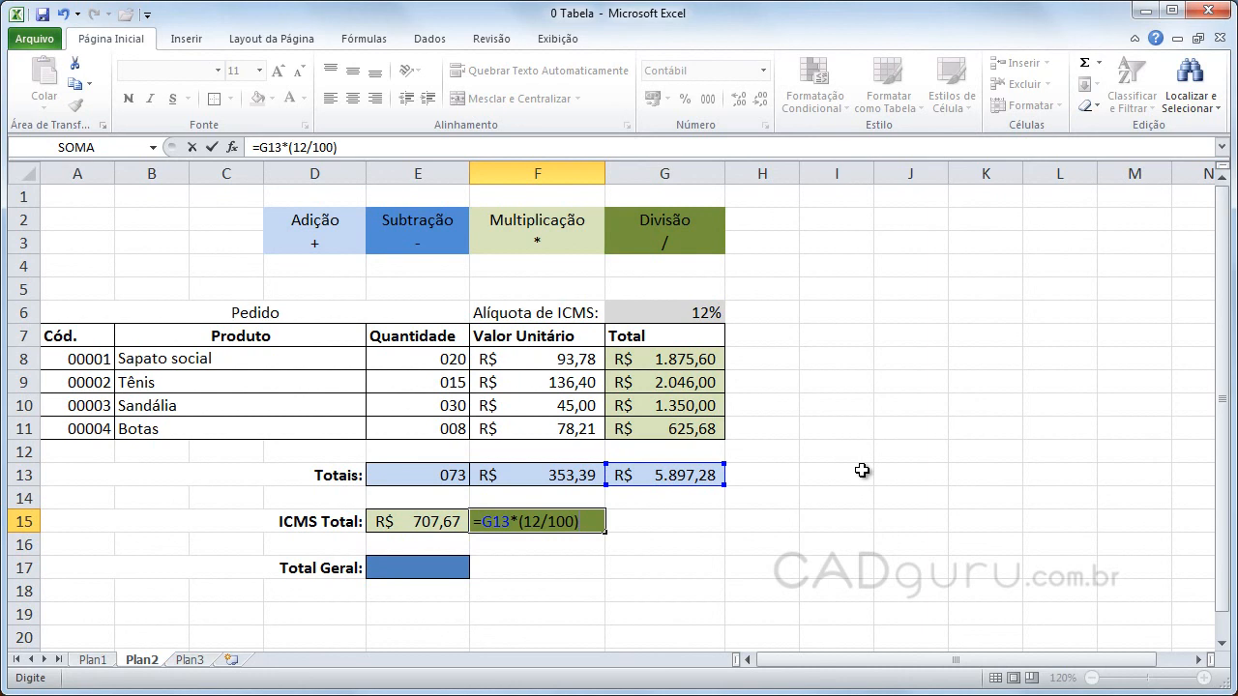
pyautogui.press('Return')
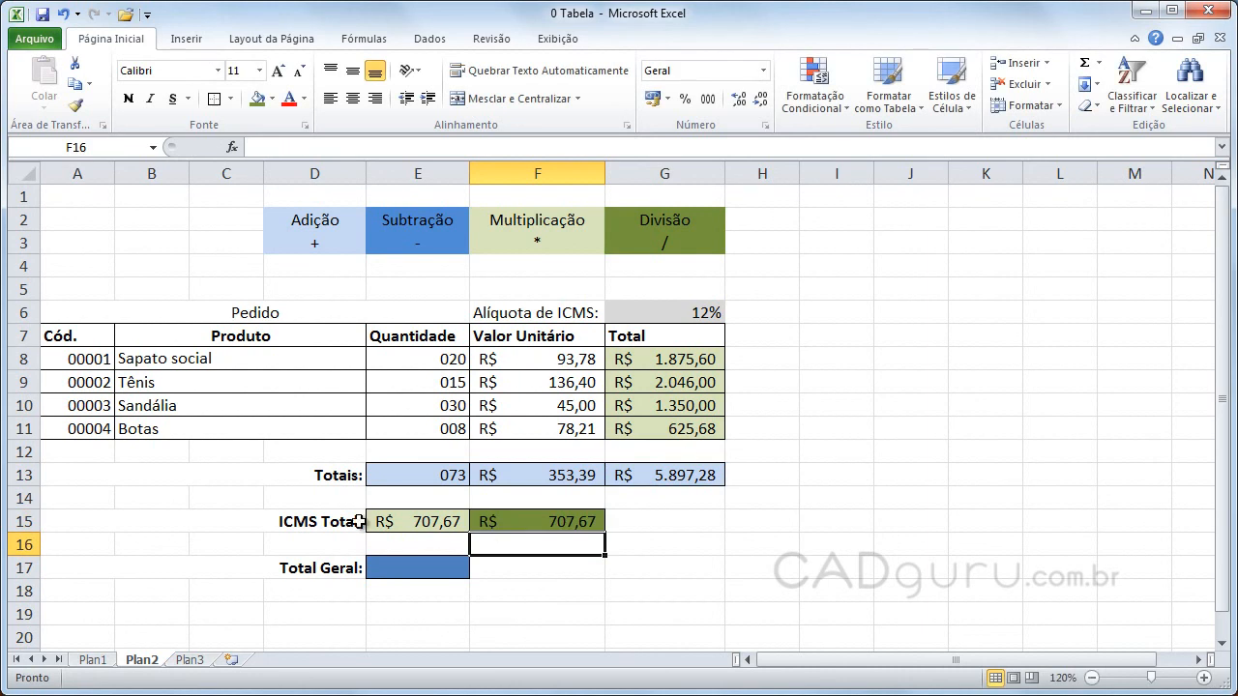
# Enter =G13-E15 in E17 to calculate the Total Geral by subtracting the ICMS from the order total.
pyautogui.click(426, 571)
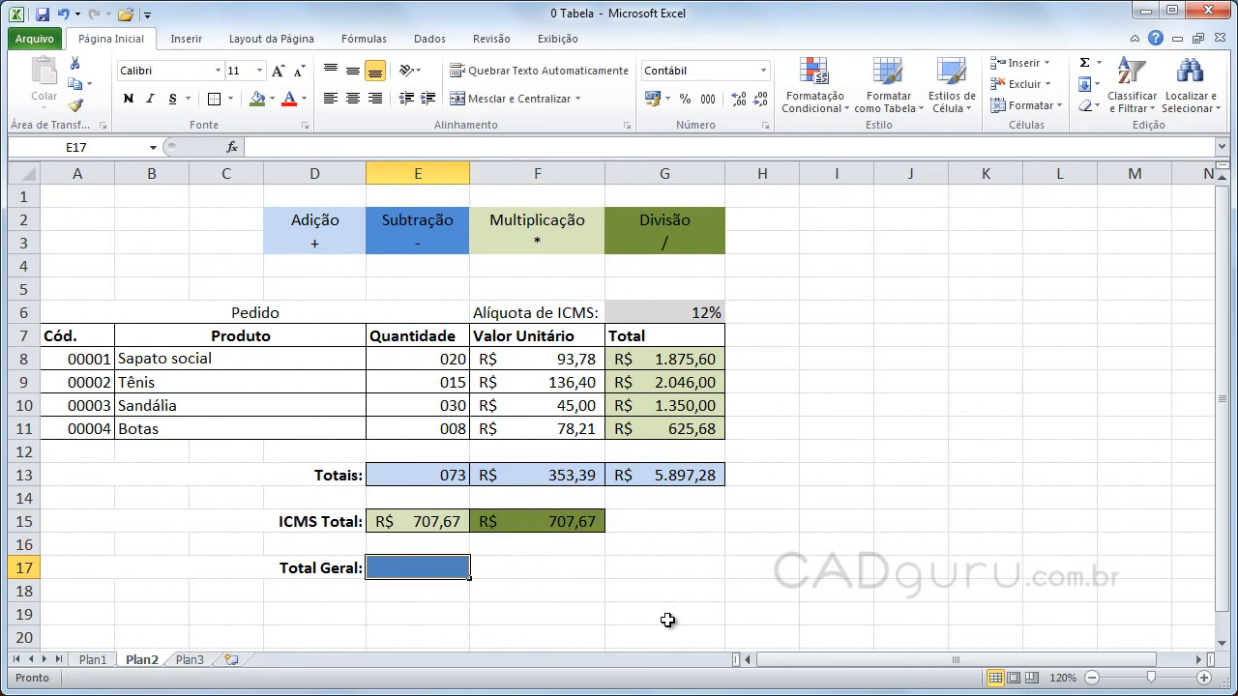
pyautogui.write('=')
pyautogui.click(657, 474)
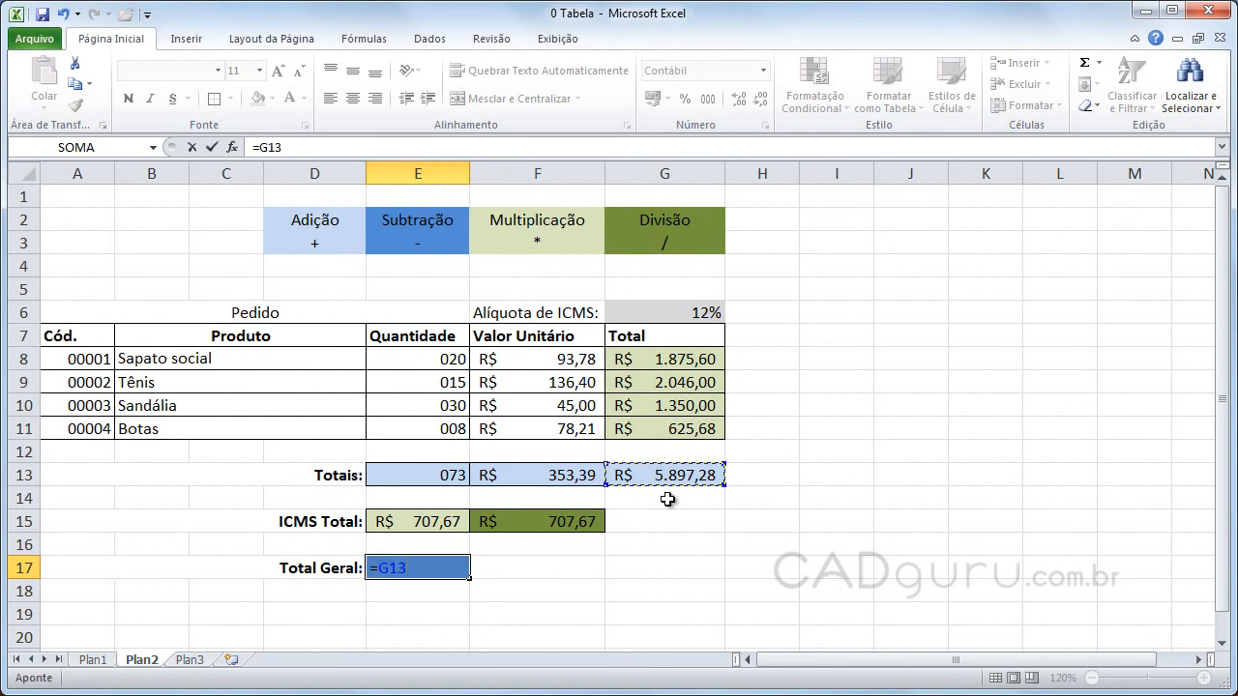
pyautogui.write('-')
pyautogui.click(433, 523)
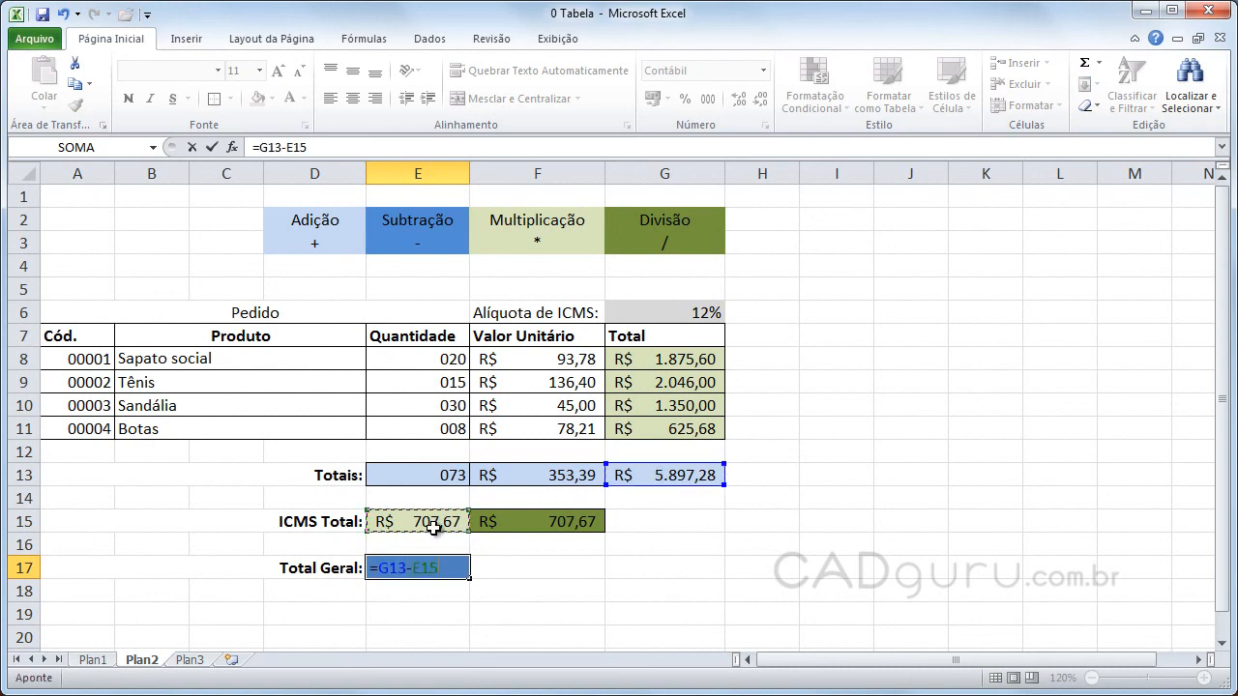
pyautogui.press('Return')
pyautogui.click(749, 586)
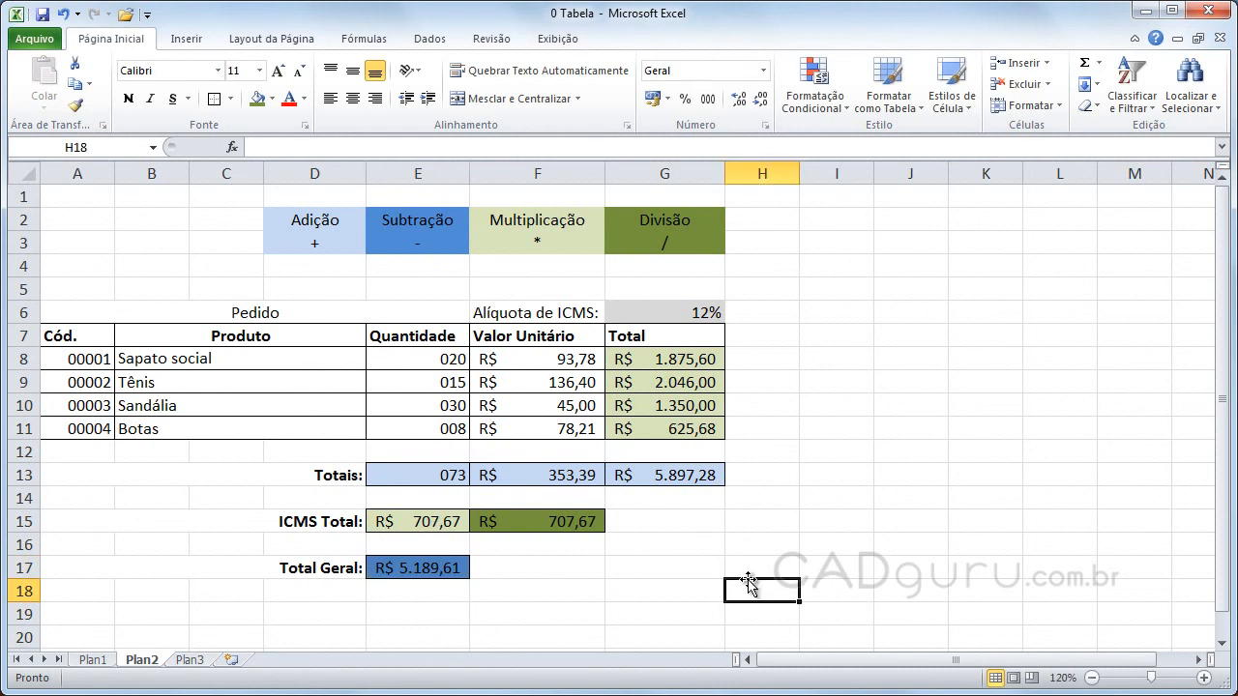